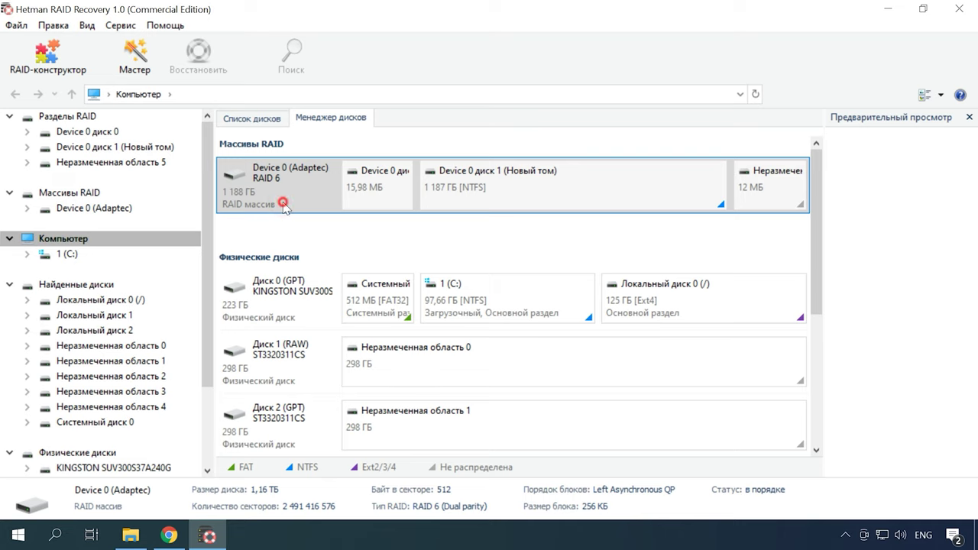
Run a quick scan (Быстрое сканирование) of the RAID partition Device 0 диск 1 (Новый том) and finish the wizard.
{"action": "left_click", "coordinate": [535, 201]}
{"action": "right_click", "coordinate": [535, 201]}
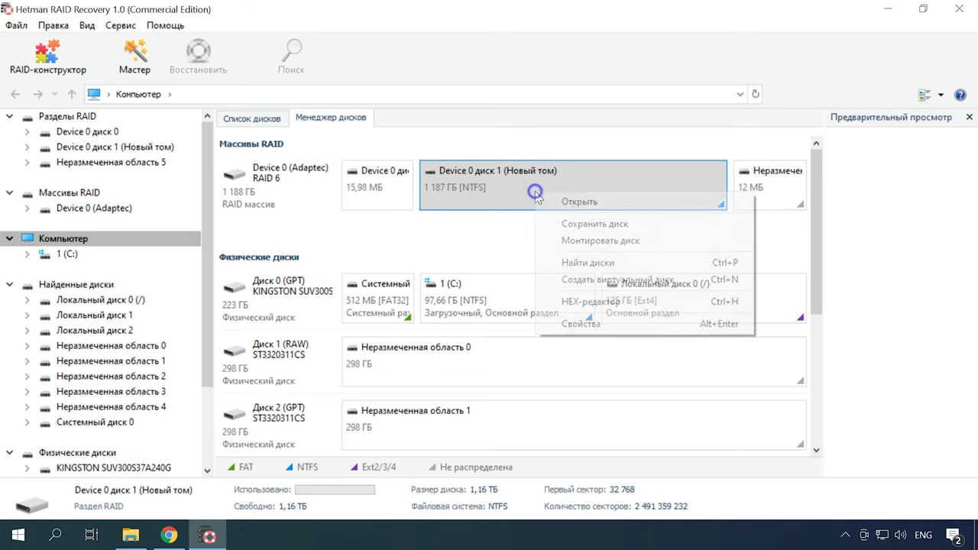
{"action": "left_click", "coordinate": [588, 206]}
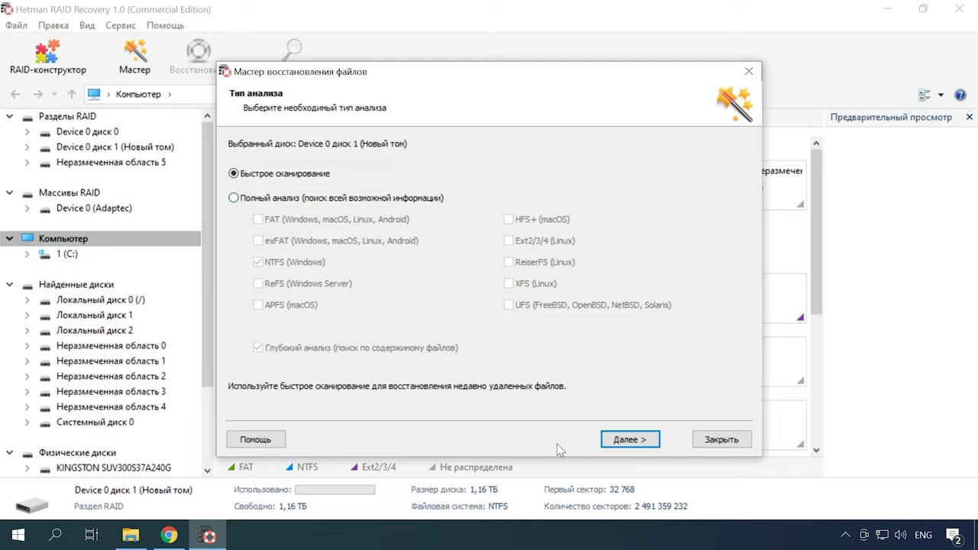
{"action": "left_click", "coordinate": [628, 439]}
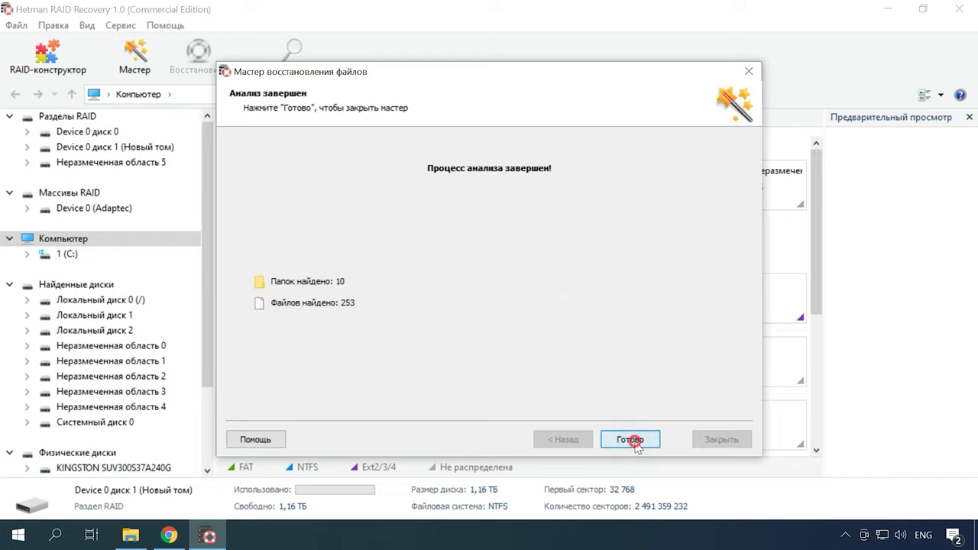
{"action": "left_click", "coordinate": [631, 440]}
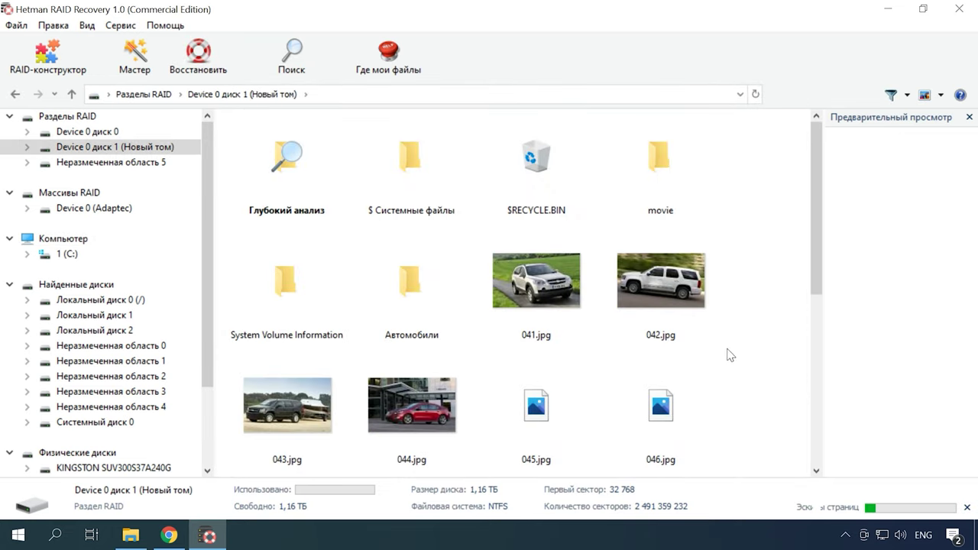
Look through the files found in the partition's root and preview the video Motorcycle - 6098.mp4.
{"action": "scroll", "coordinate": [739, 345], "scroll_direction": "down", "scroll_amount": 3}
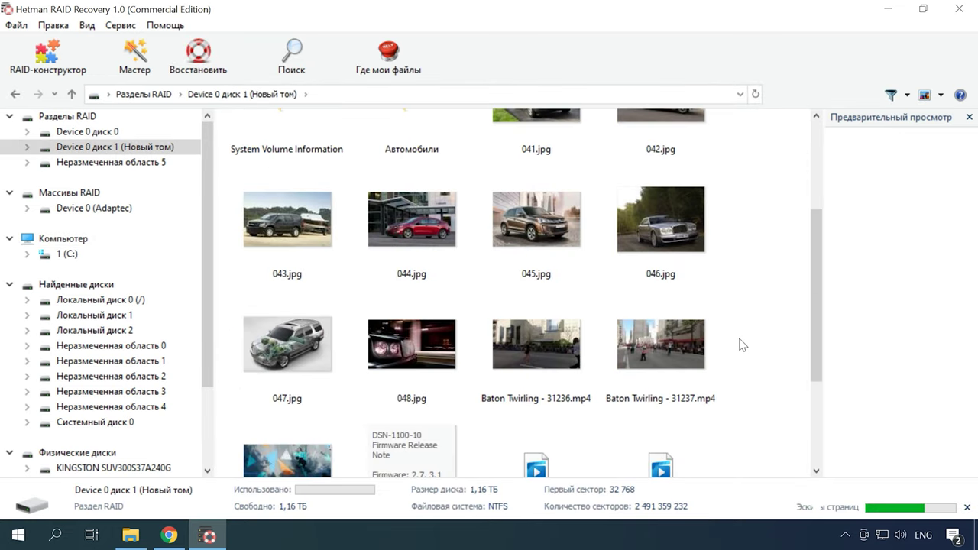
{"action": "scroll", "coordinate": [739, 345], "scroll_direction": "down", "scroll_amount": 3}
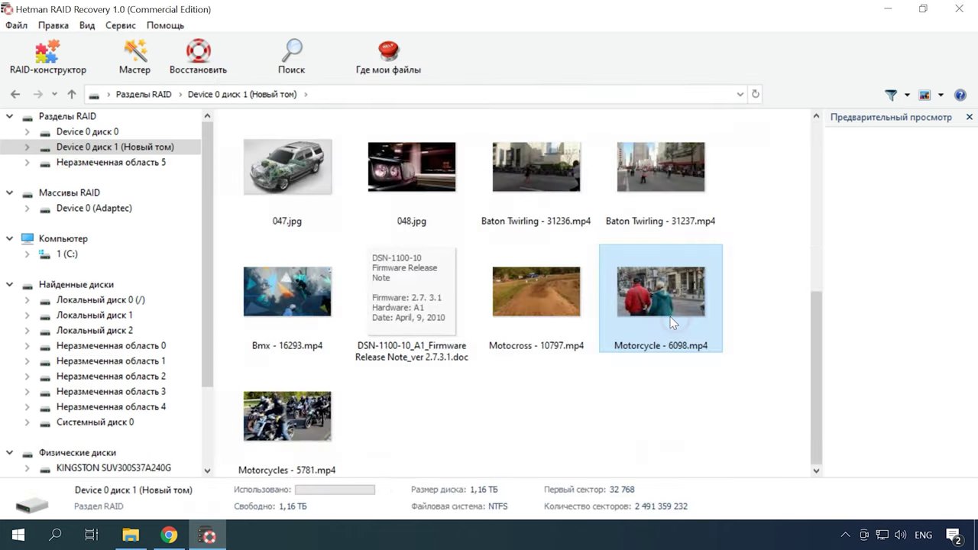
{"action": "left_click", "coordinate": [672, 323]}
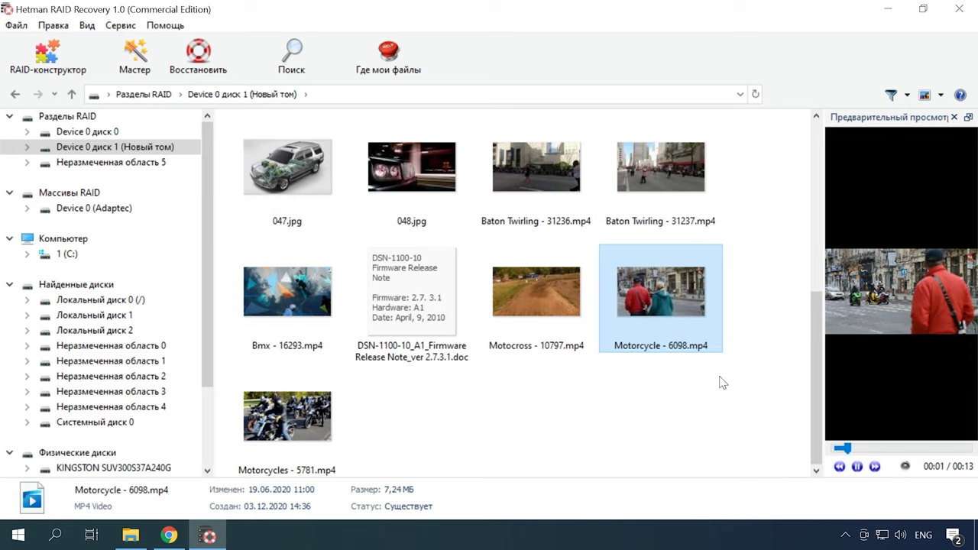
Check the contents of the Автомобили and movie folders on the scanned partition, then return to the parent folder.
{"action": "scroll", "coordinate": [722, 382], "scroll_direction": "up", "scroll_amount": 5}
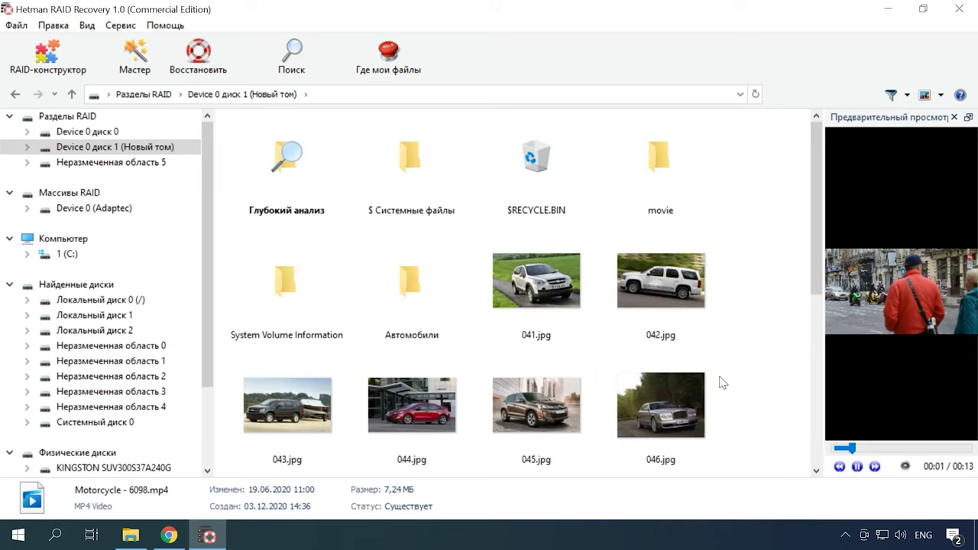
{"action": "double_click", "coordinate": [413, 298]}
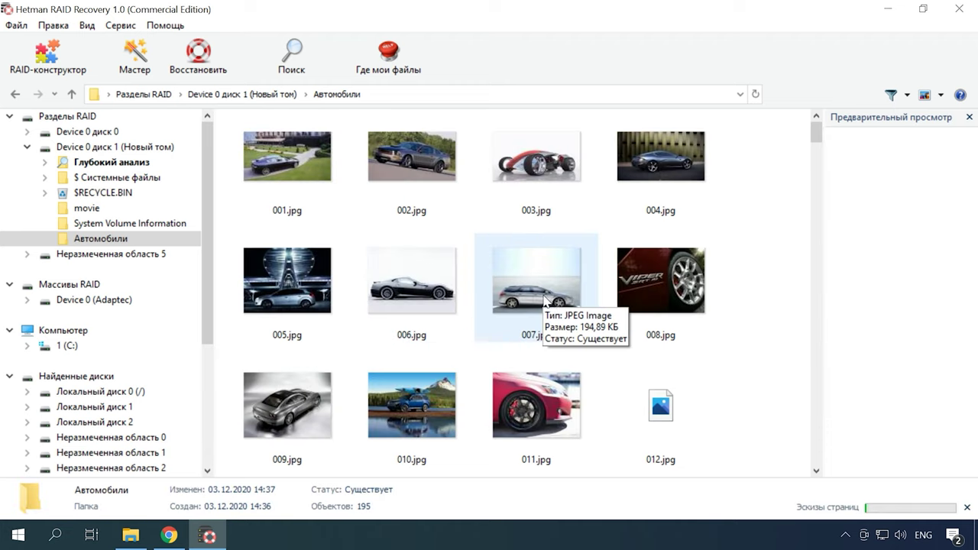
{"action": "left_click", "coordinate": [107, 150]}
{"action": "double_click", "coordinate": [657, 189]}
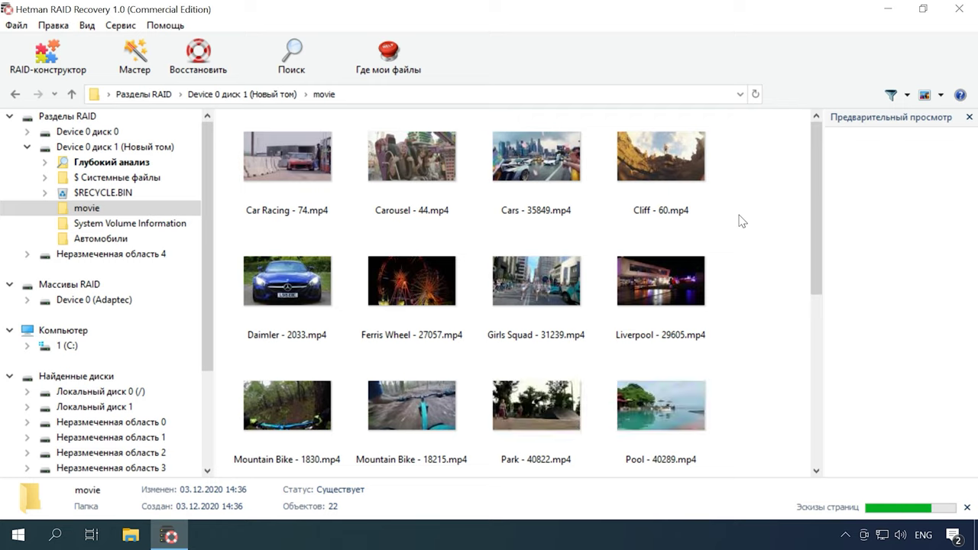
{"action": "scroll", "coordinate": [740, 221], "scroll_direction": "down", "scroll_amount": 5}
{"action": "scroll", "coordinate": [739, 222], "scroll_direction": "up", "scroll_amount": 5}
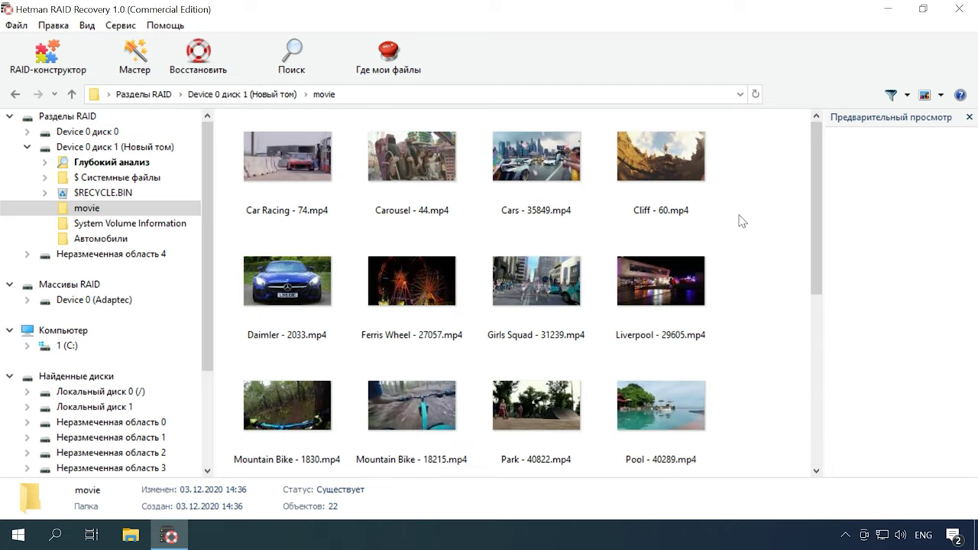
{"action": "left_click", "coordinate": [71, 94]}
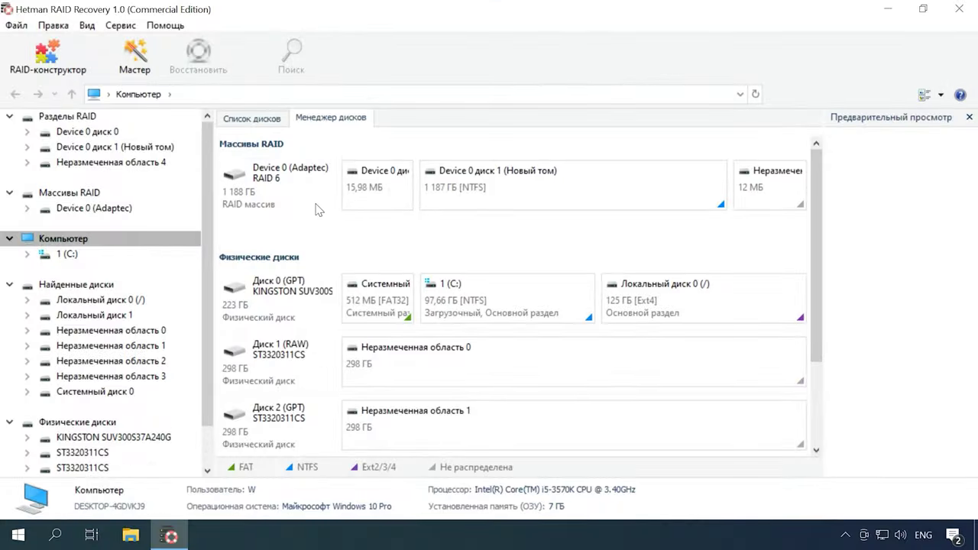
Check the Device 0 (Adaptec) array's properties and quick-scan its Device 0 диск 1 (Новый том) partition, finishing the wizard.
{"action": "left_click", "coordinate": [314, 208]}
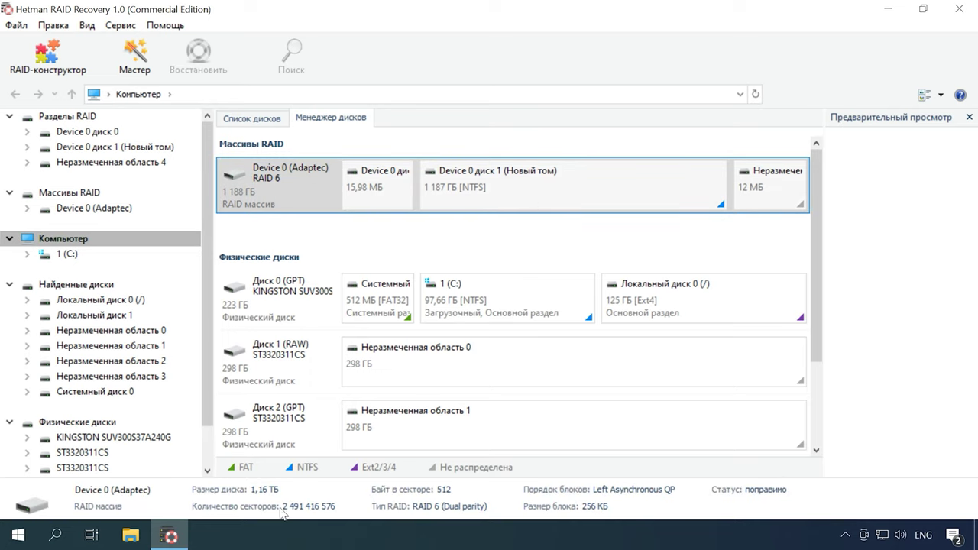
{"action": "left_click", "coordinate": [565, 200]}
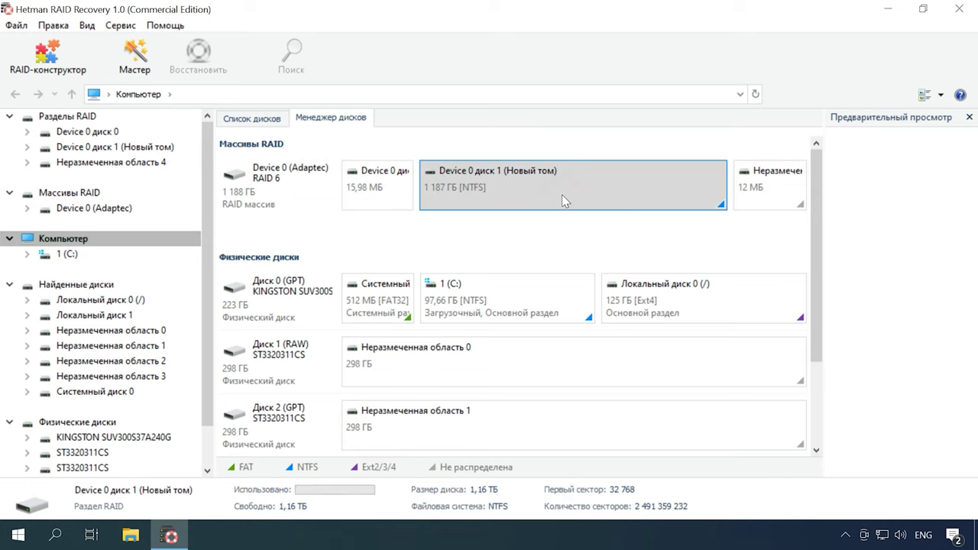
{"action": "right_click", "coordinate": [561, 200]}
{"action": "left_click", "coordinate": [603, 210]}
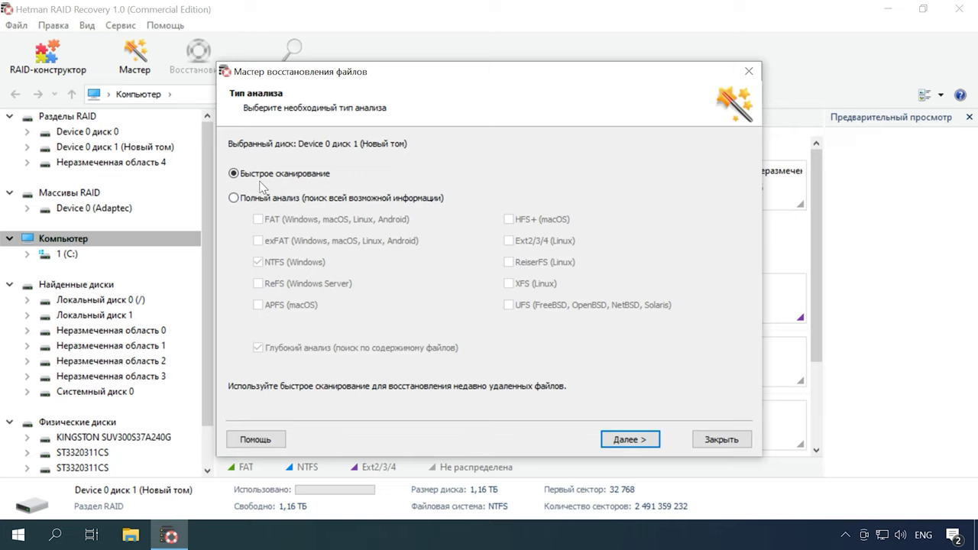
{"action": "left_click", "coordinate": [620, 446]}
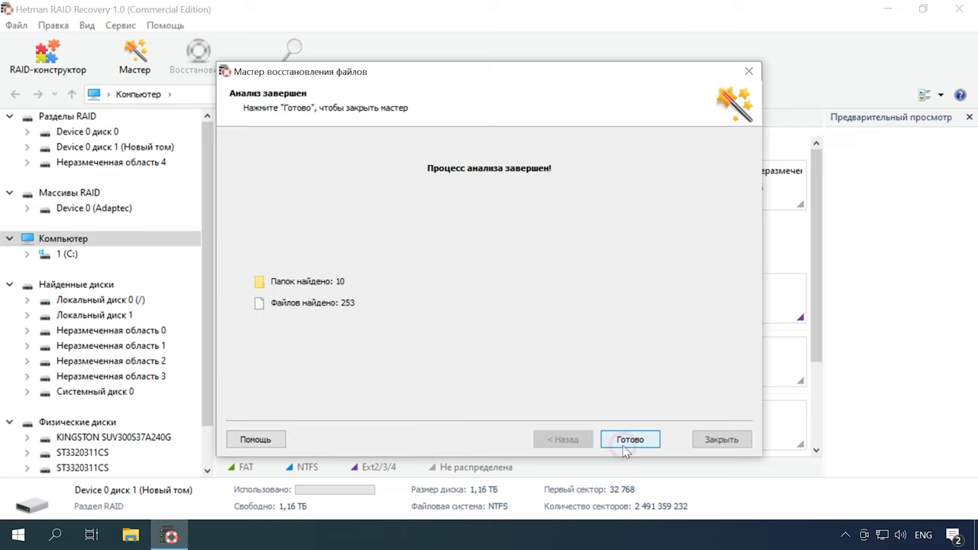
{"action": "left_click", "coordinate": [631, 441]}
Review the videos found in the partition's movie folder and go back to the partition root.
{"action": "mouse_move", "coordinate": [811, 266]}
{"action": "left_mouse_down"}
{"action": "mouse_move", "coordinate": [813, 441]}
{"action": "mouse_move", "coordinate": [803, 280]}
{"action": "left_mouse_up"}
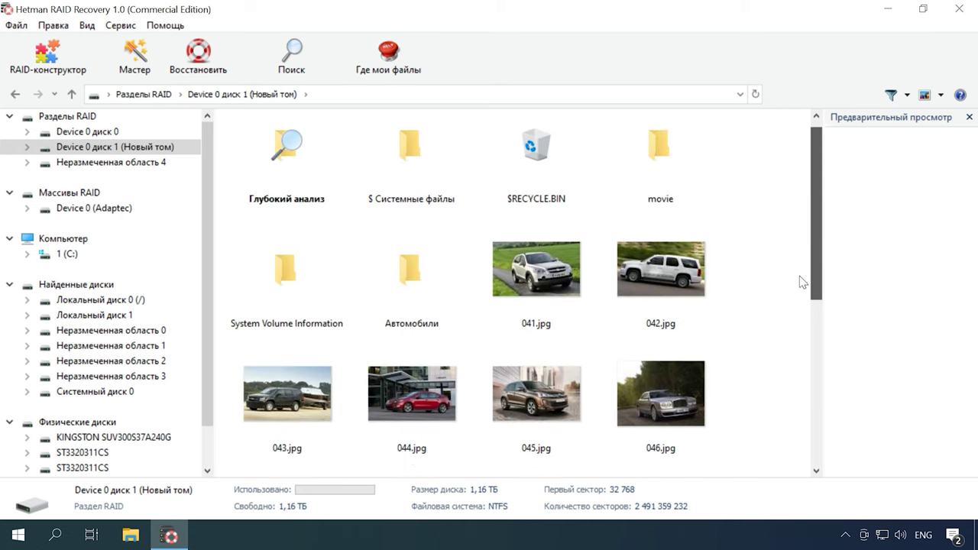
{"action": "double_click", "coordinate": [663, 188]}
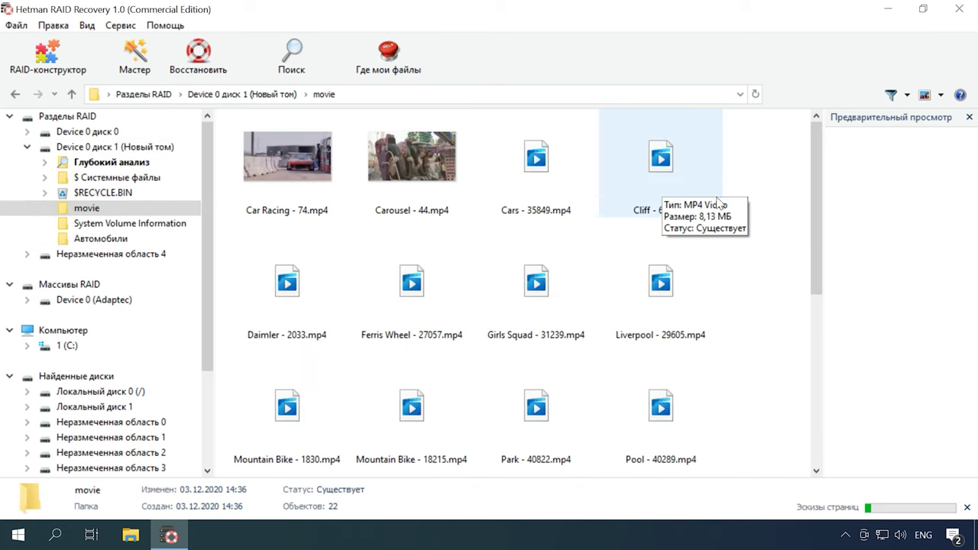
{"action": "scroll", "coordinate": [738, 219], "scroll_direction": "down", "scroll_amount": 5}
{"action": "scroll", "coordinate": [740, 221], "scroll_direction": "up", "scroll_amount": 5}
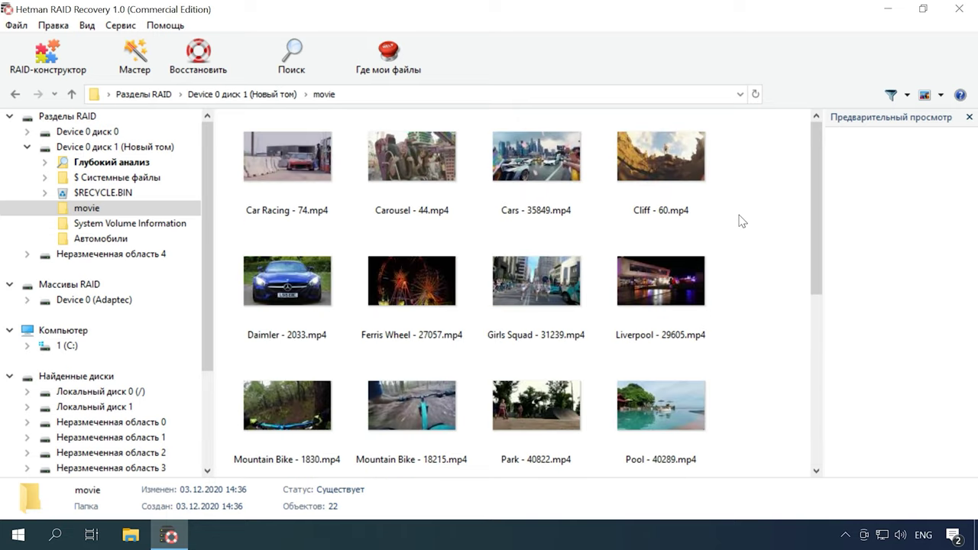
{"action": "left_click", "coordinate": [71, 95]}
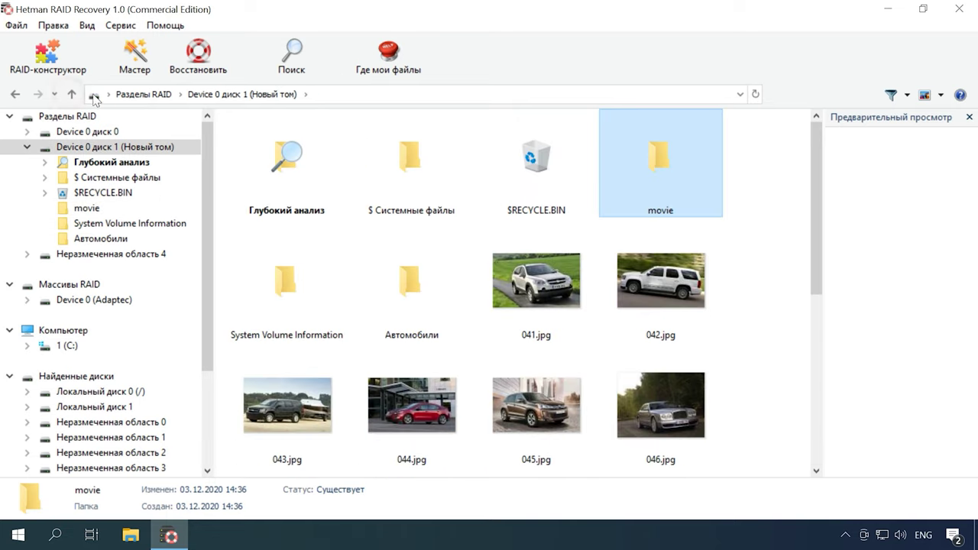
Review the images found in the Автомобили folder and go back to the partition root.
{"action": "double_click", "coordinate": [394, 309]}
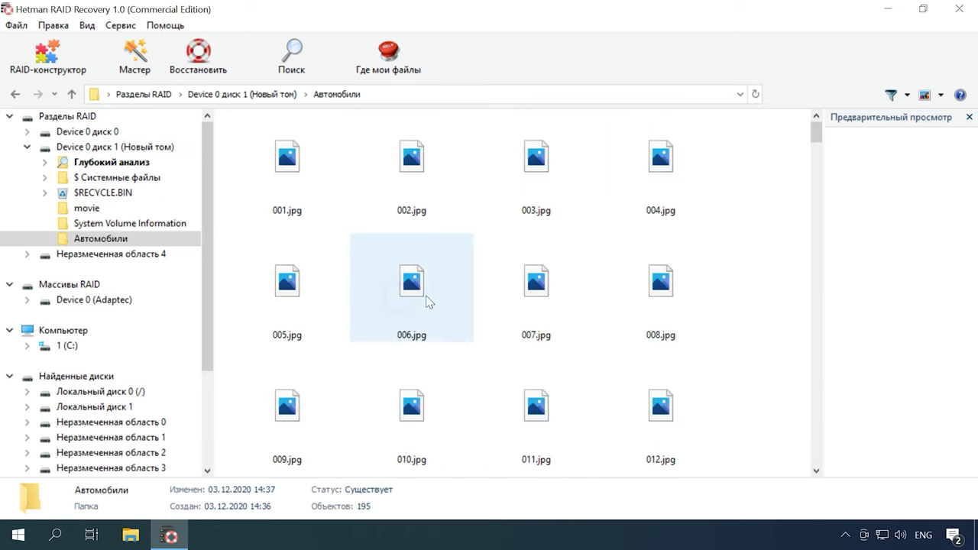
{"action": "scroll", "coordinate": [767, 296], "scroll_direction": "down", "scroll_amount": 15}
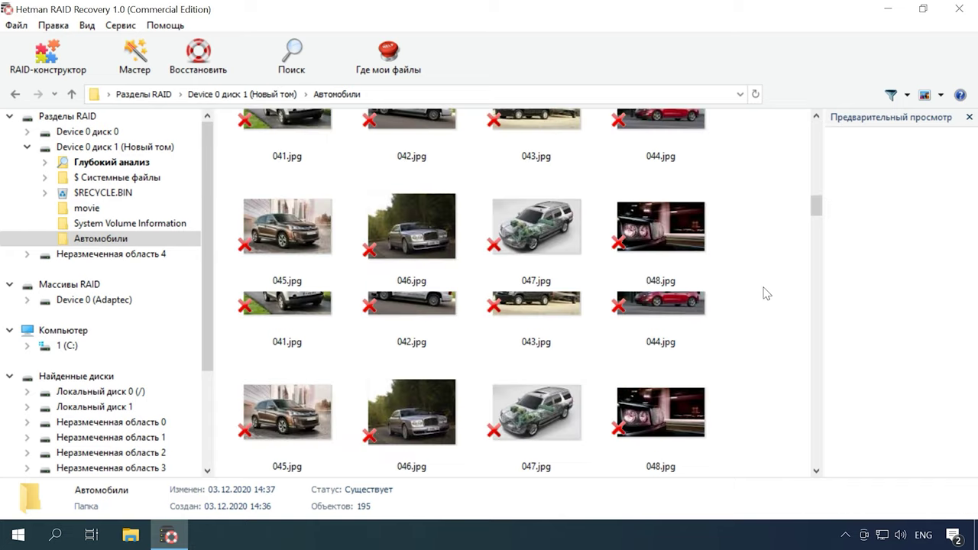
{"action": "scroll", "coordinate": [767, 294], "scroll_direction": "down", "scroll_amount": 20}
{"action": "scroll", "coordinate": [767, 293], "scroll_direction": "up", "scroll_amount": 20}
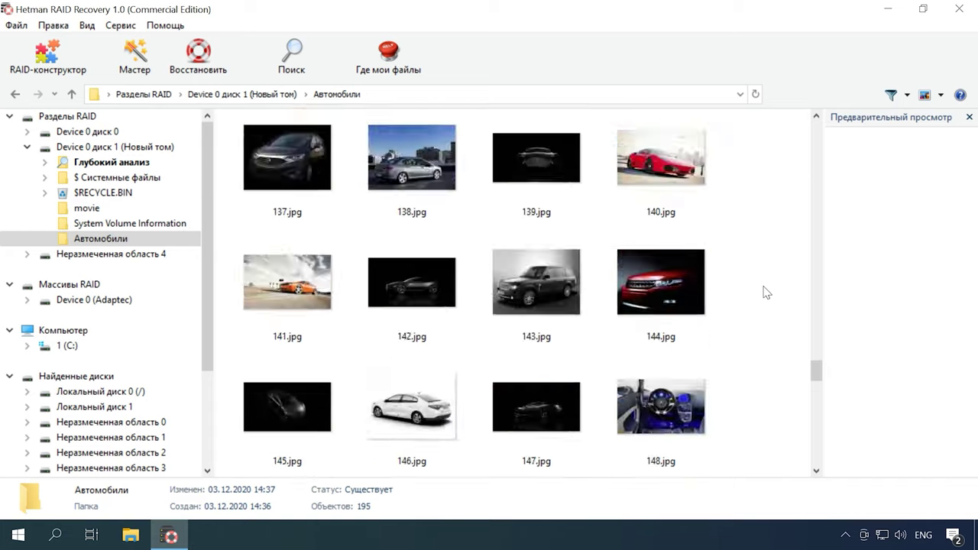
{"action": "scroll", "coordinate": [767, 294], "scroll_direction": "up", "scroll_amount": 2}
{"action": "left_click", "coordinate": [71, 94]}
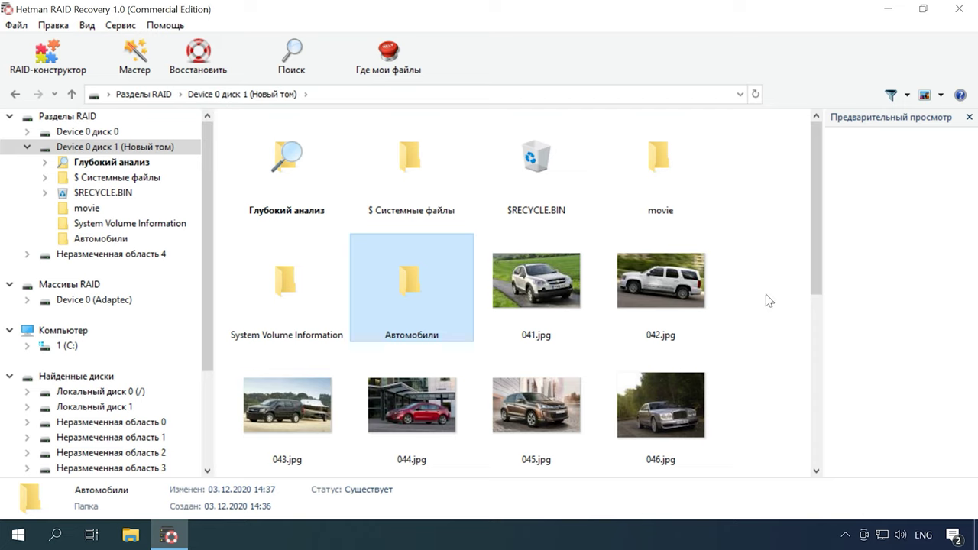
Recover the movie and Автомобили folders and all root files, from 041.jpg to Motorcycles - 5781.mp4, to C:\Восстановленные файлы\.
{"action": "left_click_drag", "start_coordinate": [762, 241], "coordinate": [359, 252]}
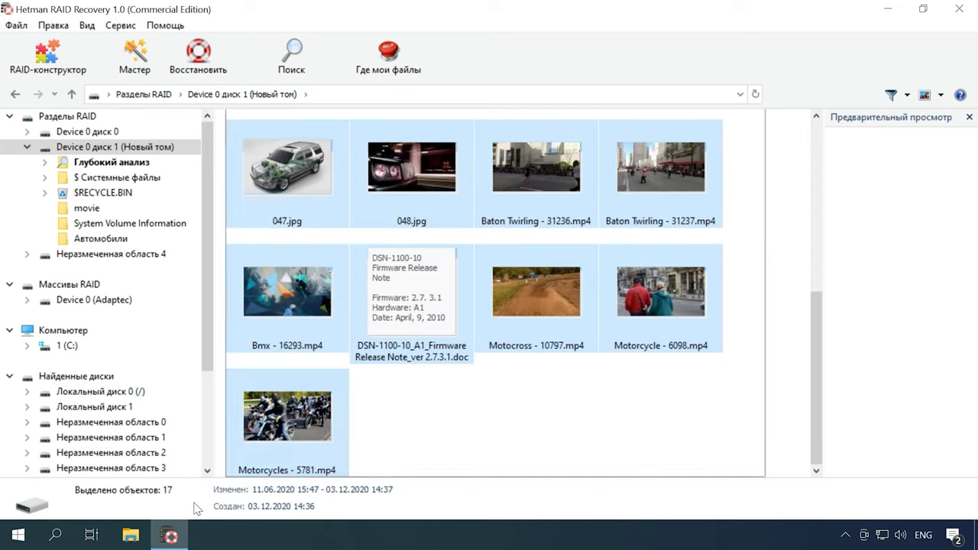
{"action": "scroll", "coordinate": [763, 164], "scroll_direction": "up", "scroll_amount": 5}
{"action": "left_click", "coordinate": [685, 177], "text": "ctrl"}
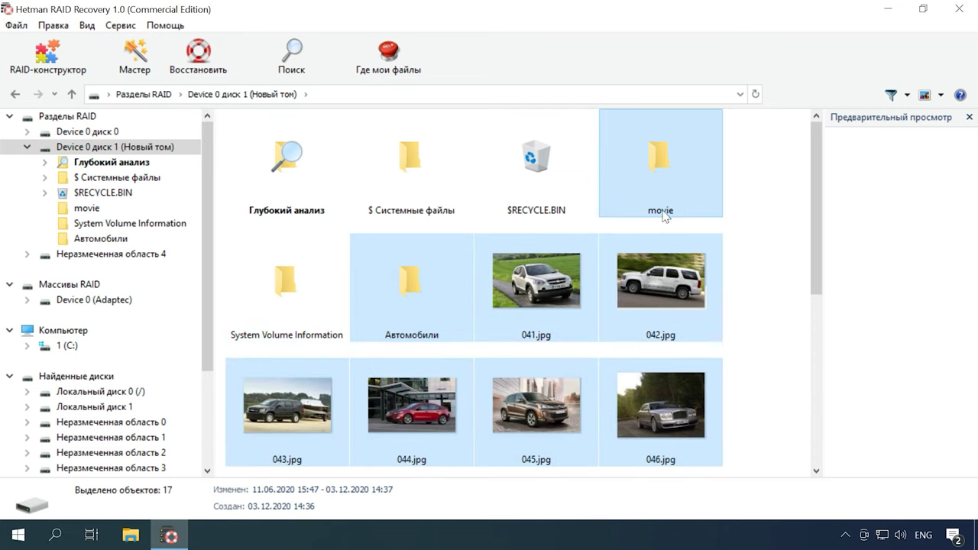
{"action": "left_click", "coordinate": [209, 79]}
{"action": "left_click", "coordinate": [631, 440]}
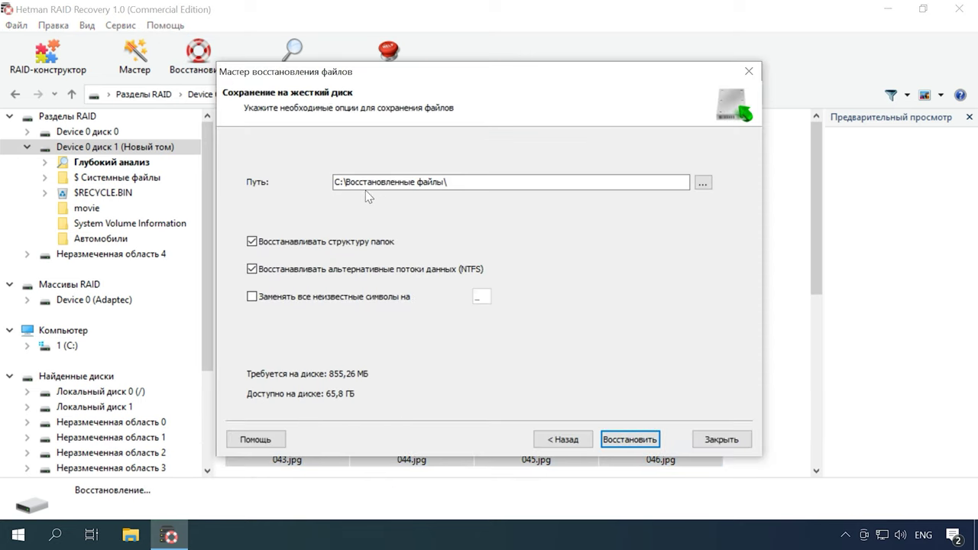
{"action": "left_click", "coordinate": [636, 446]}
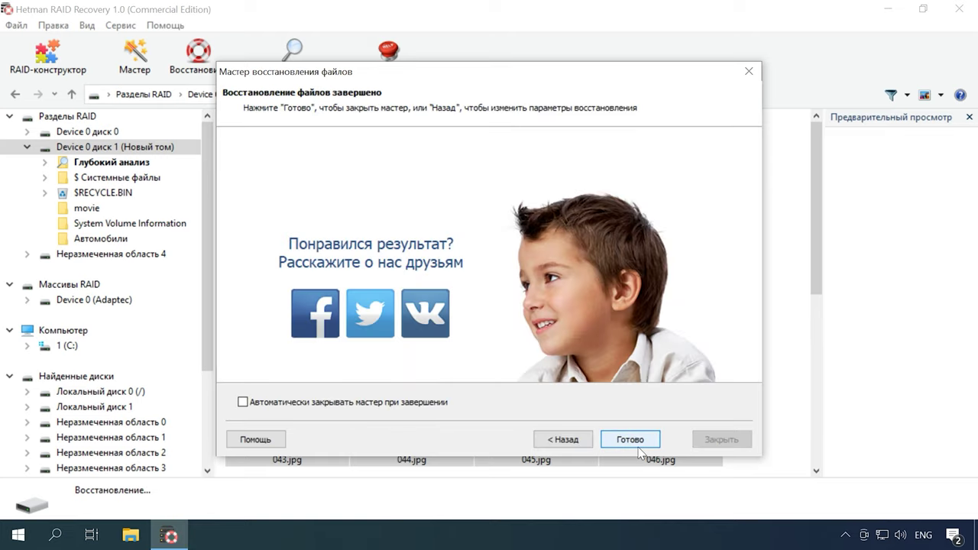
{"action": "left_click", "coordinate": [623, 447]}
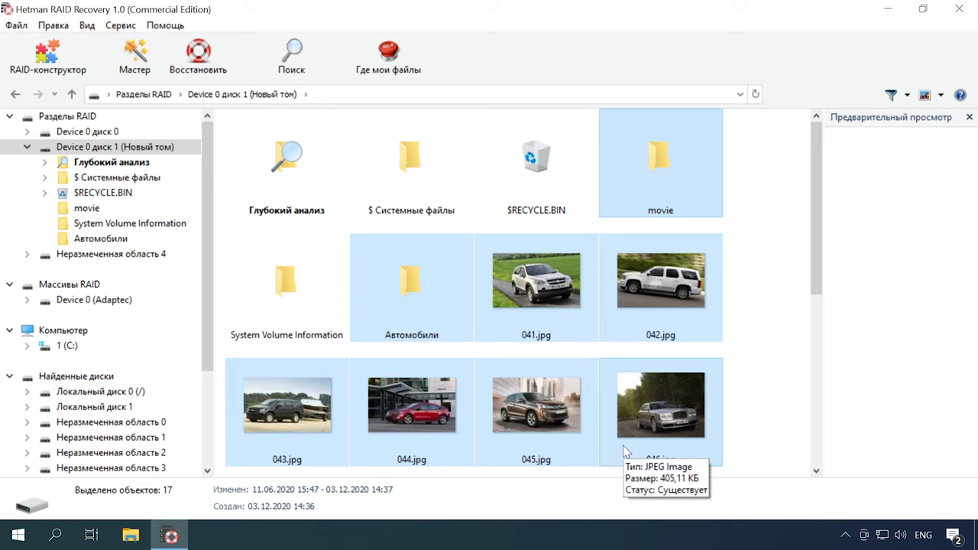
Switch to File Explorer and inspect the recovered images in C:\Восстановленные файлы\Автомобили.
{"action": "left_click", "coordinate": [131, 535]}
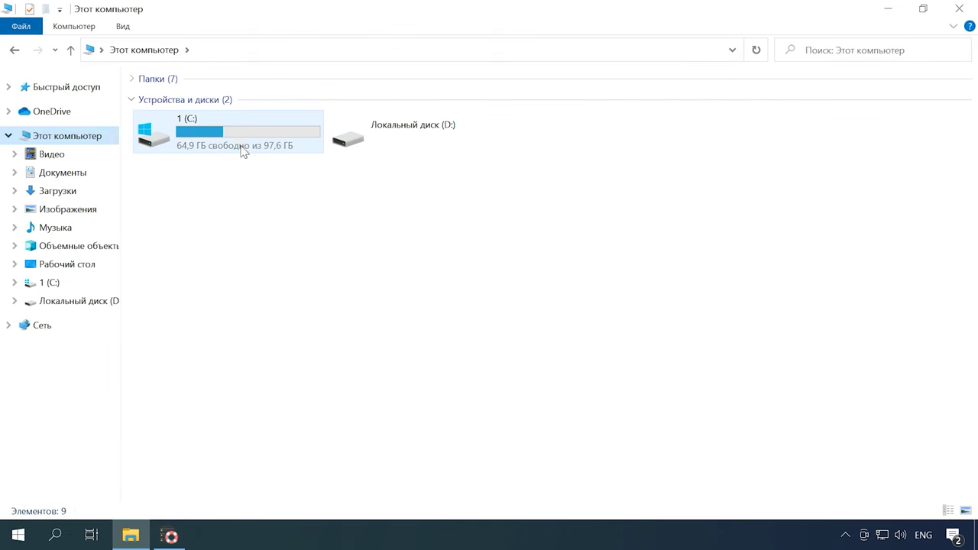
{"action": "double_click", "coordinate": [243, 151]}
{"action": "double_click", "coordinate": [240, 197]}
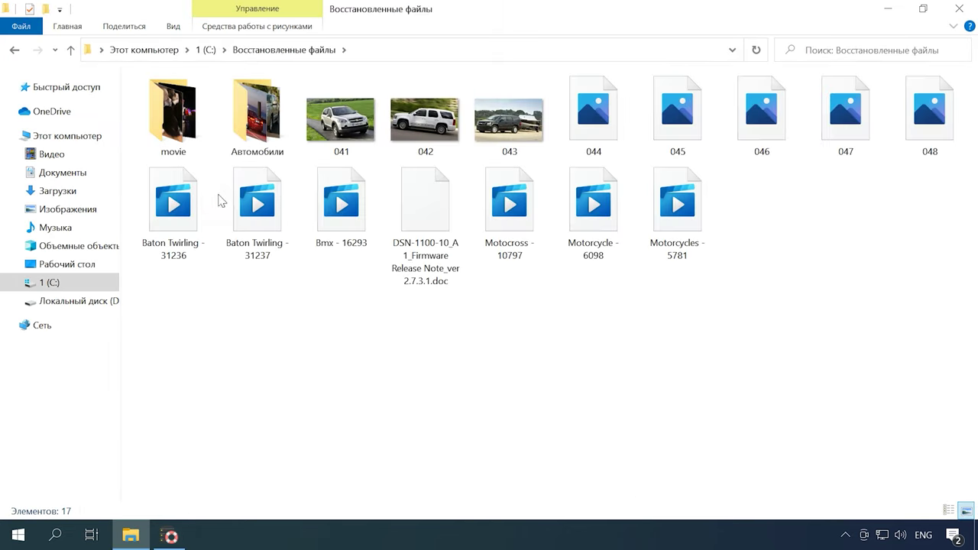
{"action": "double_click", "coordinate": [257, 115]}
{"action": "scroll", "coordinate": [432, 246], "scroll_direction": "down", "scroll_amount": 15}
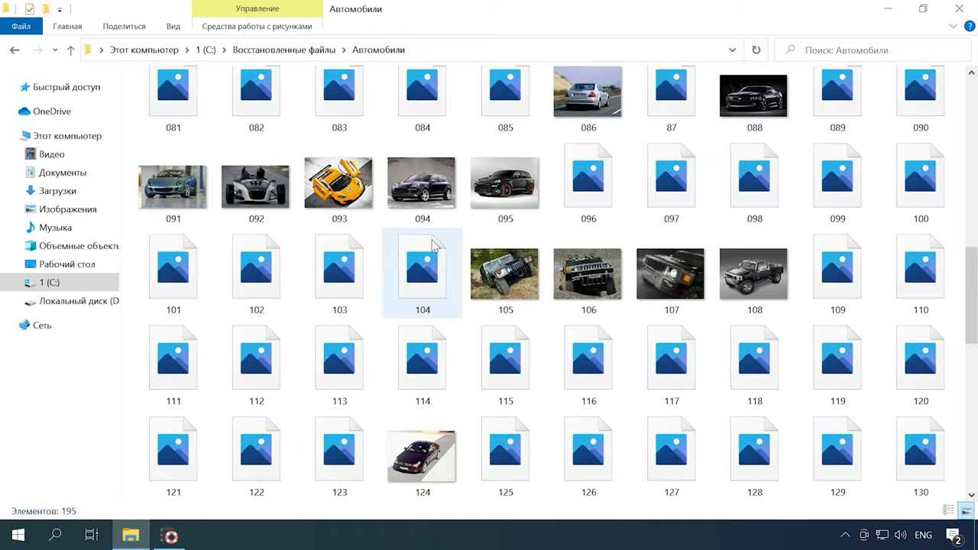
{"action": "scroll", "coordinate": [432, 246], "scroll_direction": "up", "scroll_amount": 8}
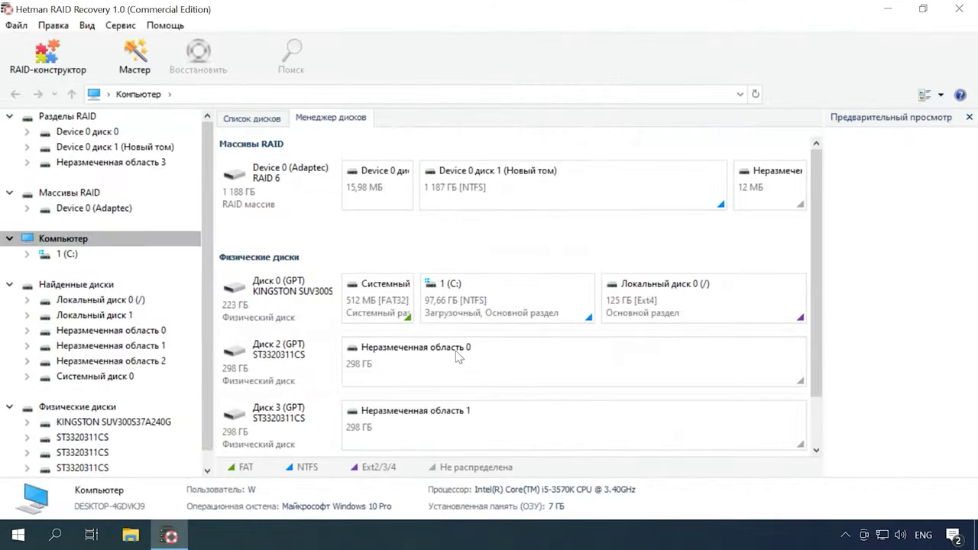
Examine the physical disks listed in the disk manager beneath the RAID 6 array.
{"action": "left_click_drag", "start_coordinate": [818, 312], "coordinate": [812, 368]}
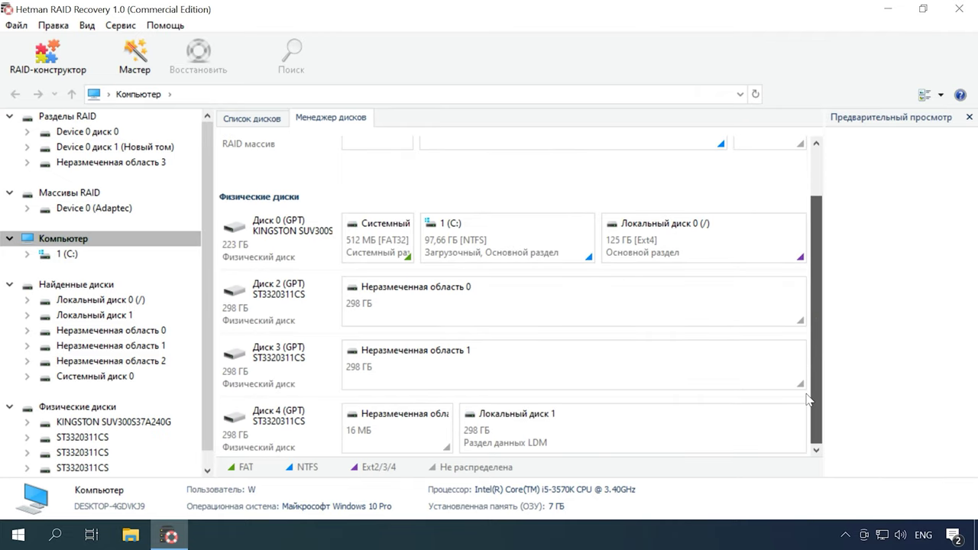
{"action": "left_click_drag", "start_coordinate": [808, 399], "coordinate": [812, 401]}
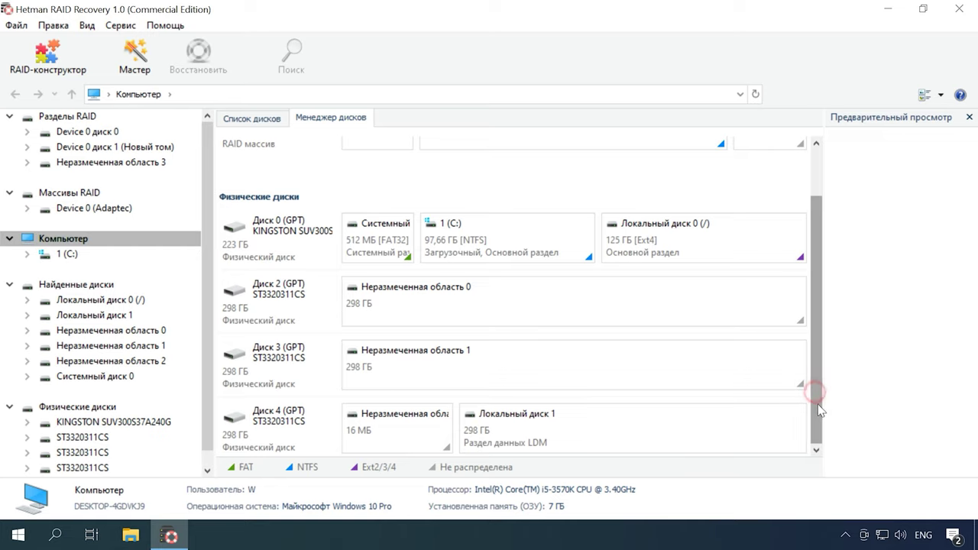
Select the Device 0 (Adaptec) RAID 6 array in the disk manager and start the RAID constructor.
{"action": "left_click_drag", "start_coordinate": [820, 401], "coordinate": [819, 331]}
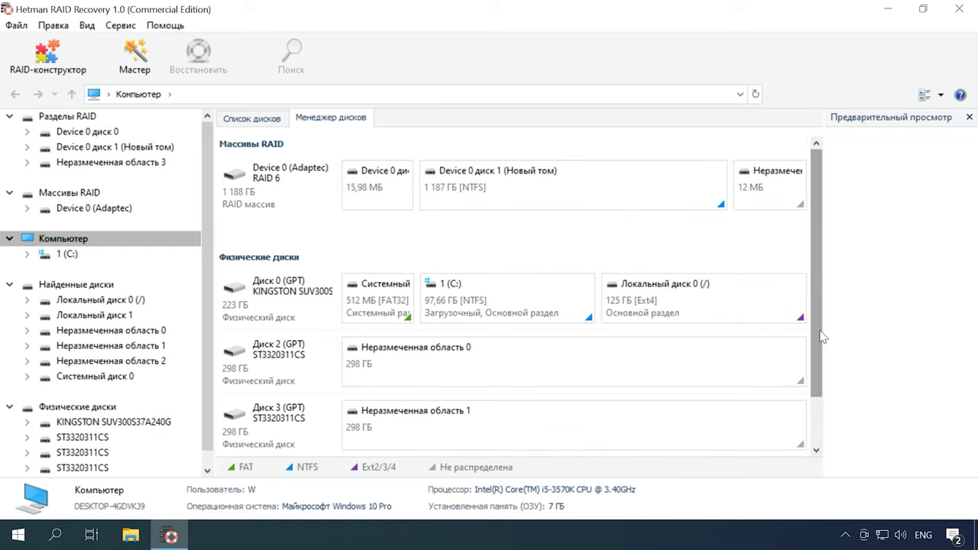
{"action": "left_click", "coordinate": [284, 192]}
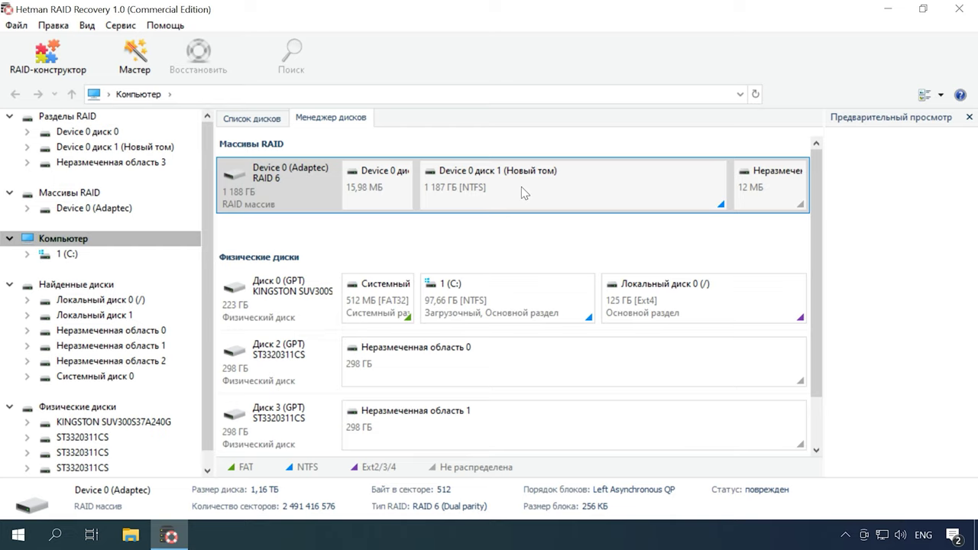
{"action": "left_click", "coordinate": [47, 70]}
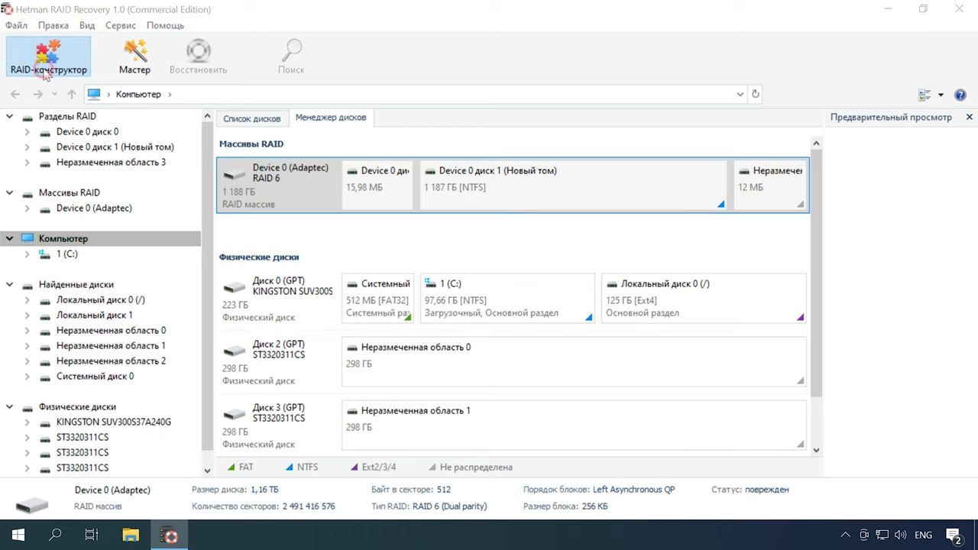
{"action": "left_click", "coordinate": [843, 502]}
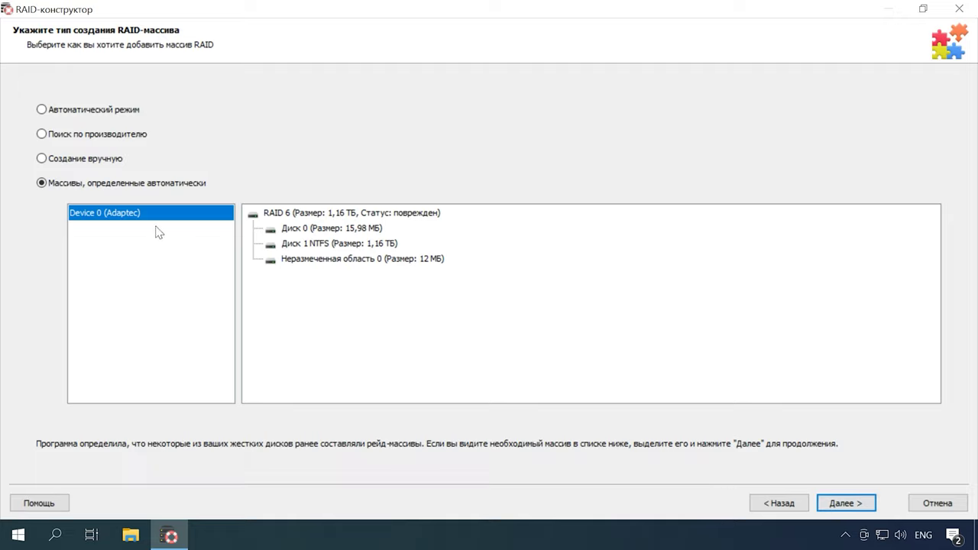
Choose manual array creation and set RAID 6 (Dual parity), block order Left Asynchronous QP and block size 256 КБ.
{"action": "left_click", "coordinate": [65, 158]}
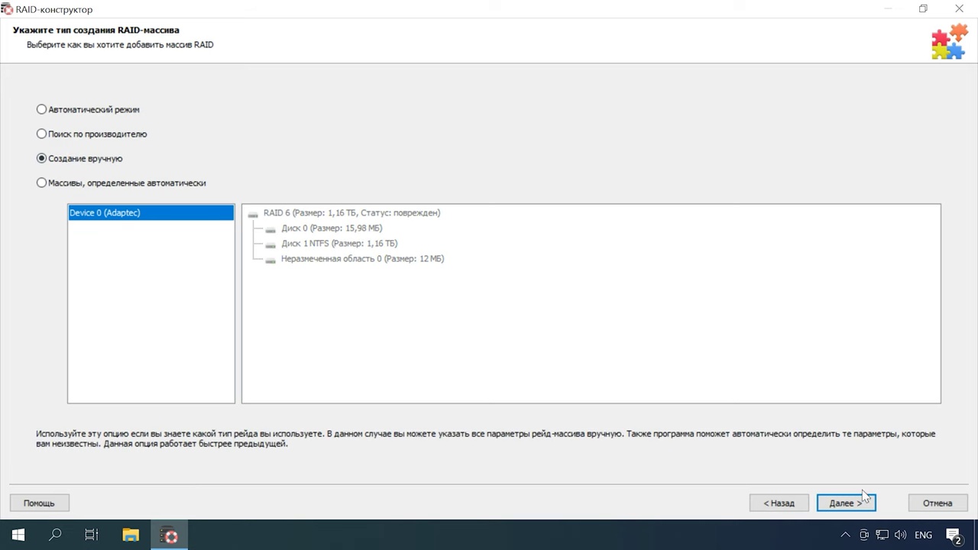
{"action": "left_click", "coordinate": [846, 502]}
{"action": "left_click", "coordinate": [214, 82]}
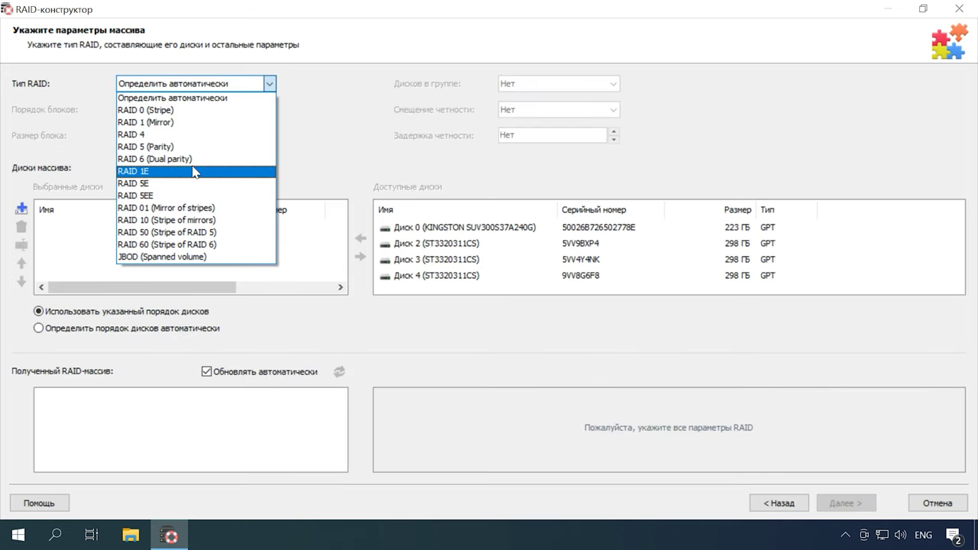
{"action": "left_click", "coordinate": [191, 158]}
{"action": "left_click", "coordinate": [219, 111]}
{"action": "left_click", "coordinate": [217, 185]}
{"action": "left_click", "coordinate": [229, 135]}
{"action": "left_click", "coordinate": [260, 247]}
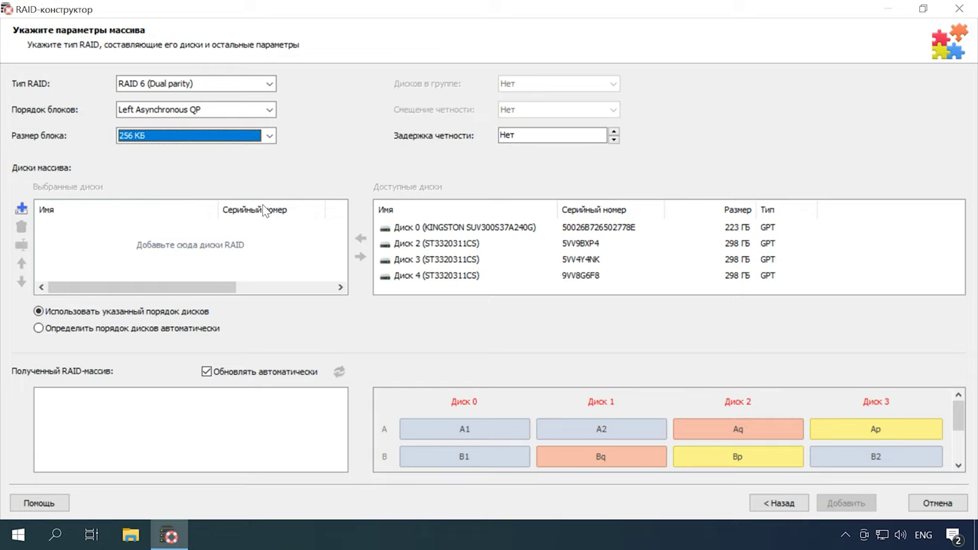
Add Диск 2, Диск 3 and Диск 4 to the array, plus three empty disks for the missing drives.
{"action": "left_click", "coordinate": [419, 243]}
{"action": "left_click", "coordinate": [360, 237]}
{"action": "left_click", "coordinate": [360, 238]}
{"action": "left_click", "coordinate": [360, 237]}
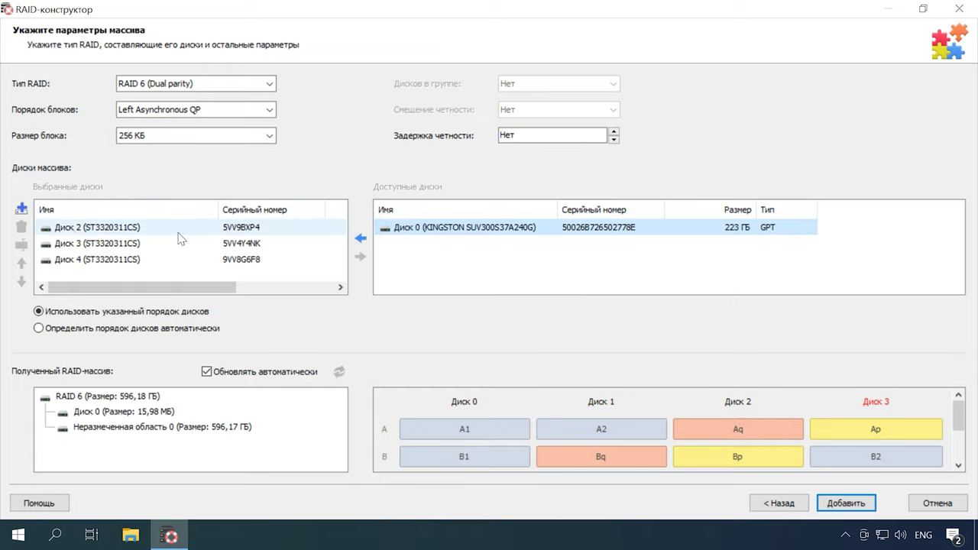
{"action": "left_click", "coordinate": [22, 207]}
{"action": "scroll", "coordinate": [45, 223], "scroll_direction": "down", "scroll_amount": 2}
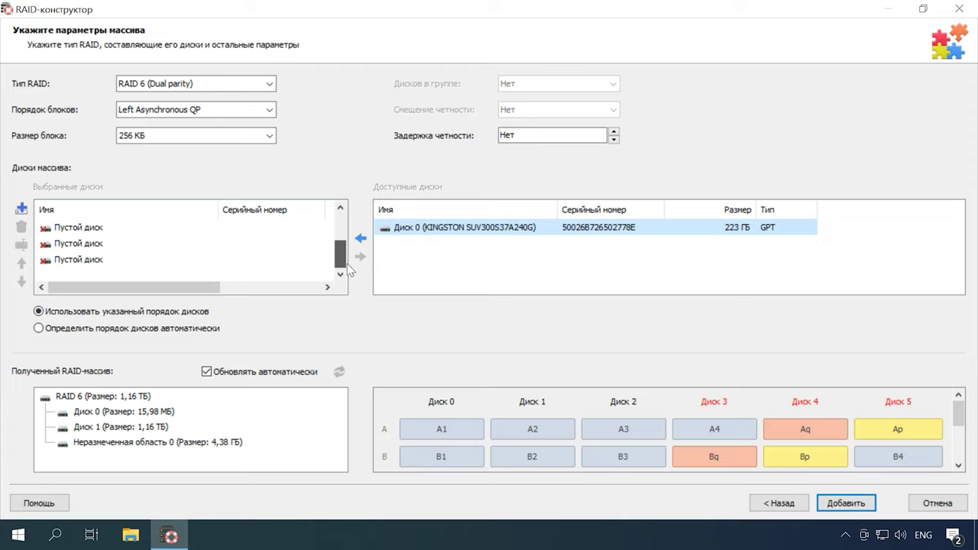
{"action": "scroll", "coordinate": [114, 252], "scroll_direction": "up", "scroll_amount": 2}
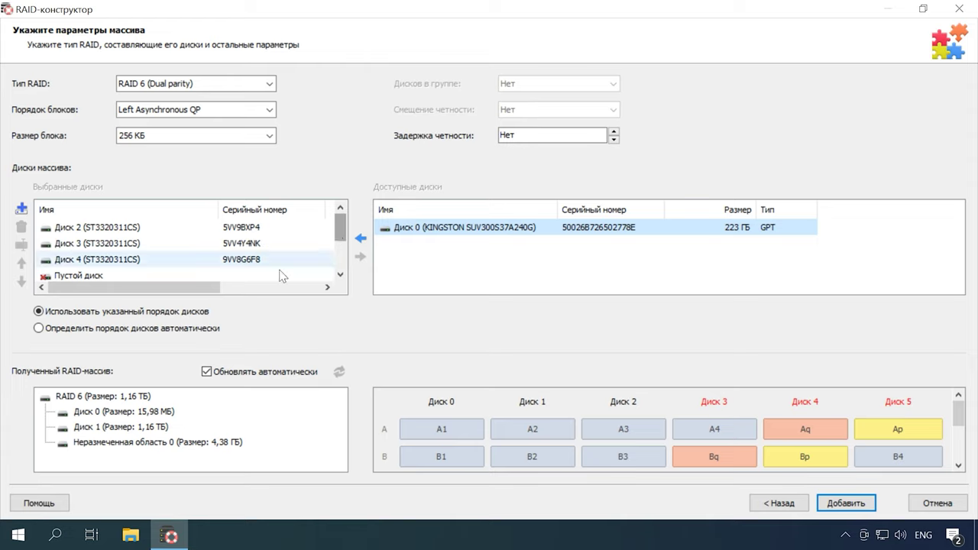
Build a new RAID array from the automatically detected Device 0 (Adaptec), keeping its prefilled parameters and disk order.
{"action": "left_click", "coordinate": [860, 508]}
{"action": "left_click", "coordinate": [136, 226]}
{"action": "left_click", "coordinate": [100, 185]}
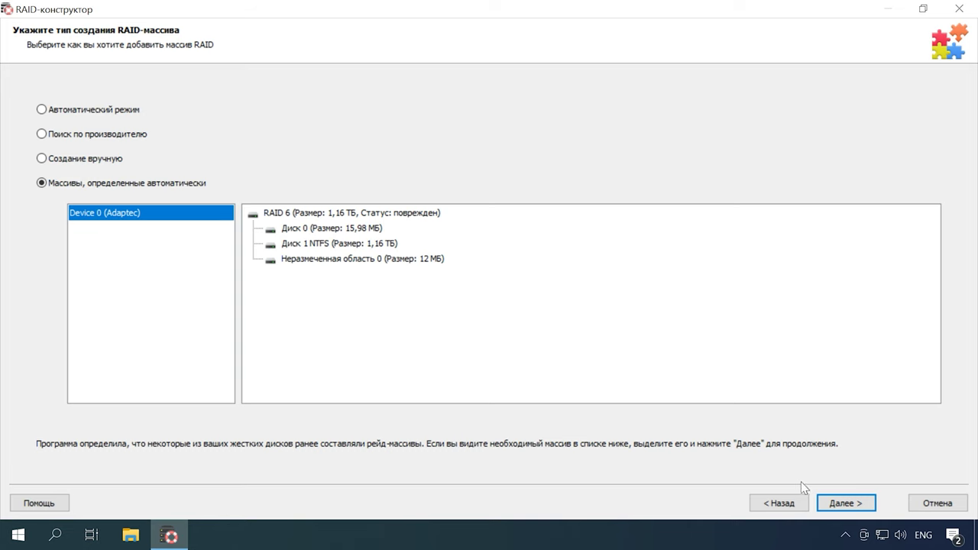
{"action": "left_click", "coordinate": [846, 503]}
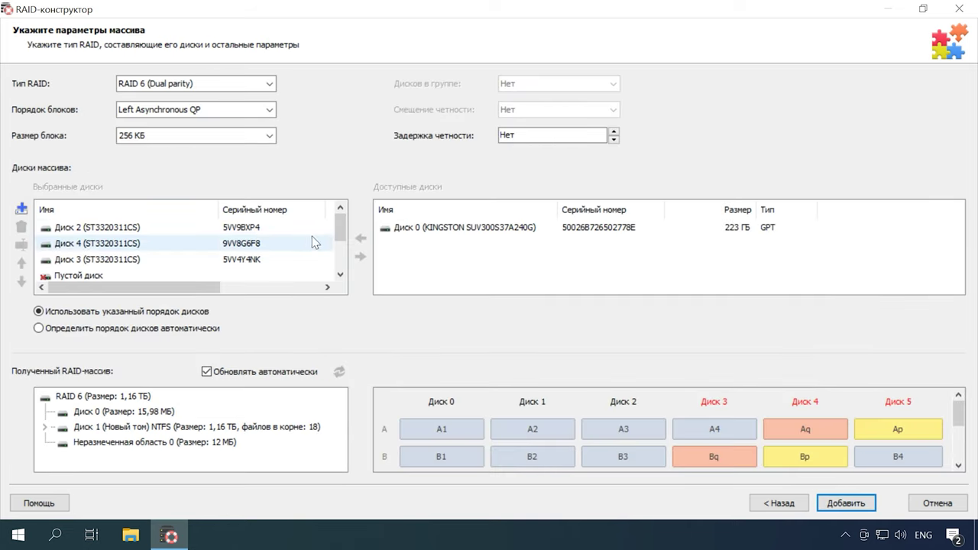
{"action": "mouse_move", "coordinate": [342, 232]}
{"action": "left_mouse_down"}
{"action": "mouse_move", "coordinate": [346, 267]}
{"action": "mouse_move", "coordinate": [337, 223]}
{"action": "left_mouse_up"}
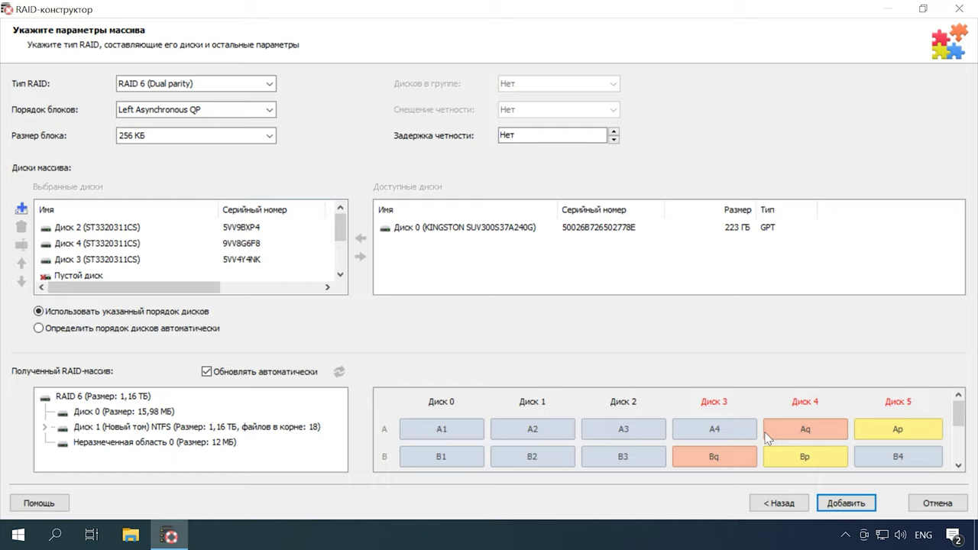
{"action": "left_click", "coordinate": [858, 509]}
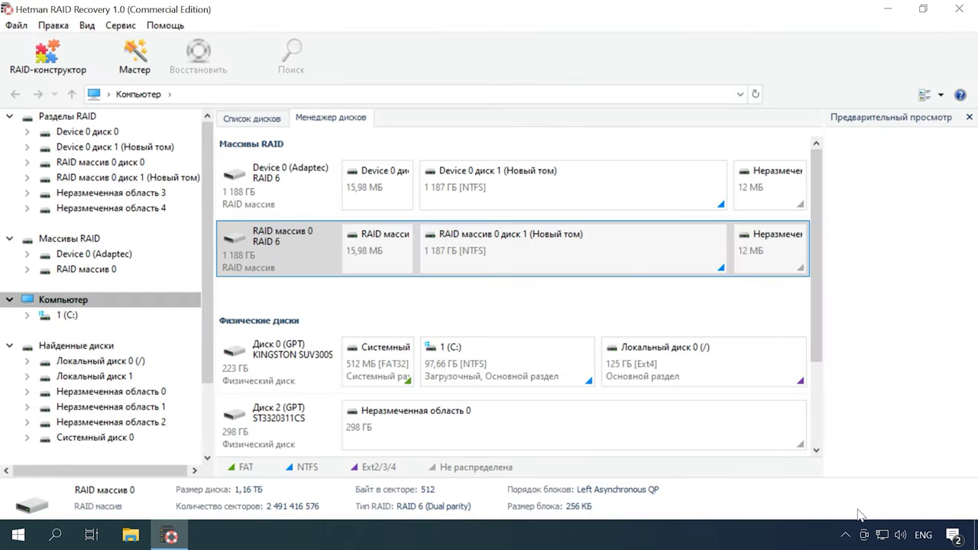
Run a quick scan of the partition RAID массив 0 диск 1 (Новый том).
{"action": "right_click", "coordinate": [531, 262]}
{"action": "left_click", "coordinate": [572, 268]}
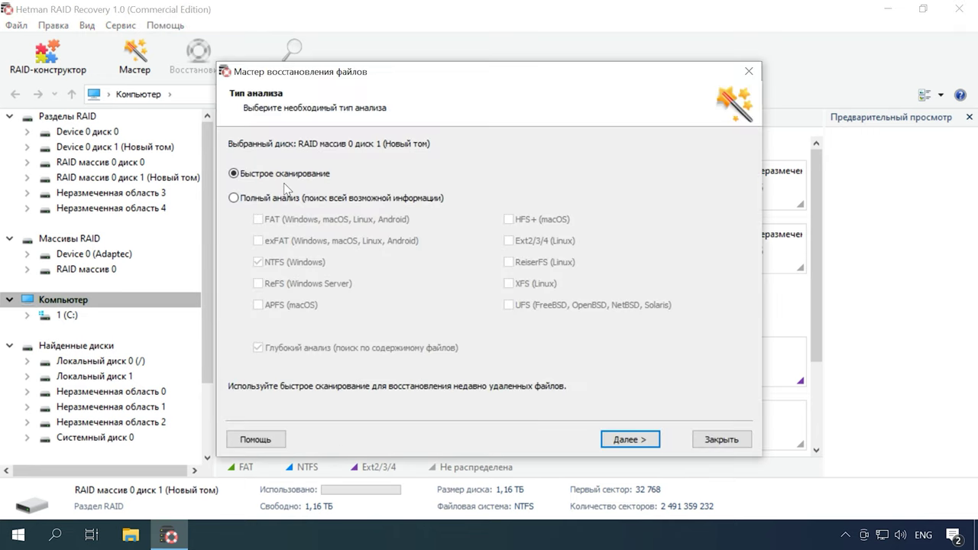
{"action": "left_click", "coordinate": [628, 441]}
{"action": "left_click", "coordinate": [628, 441]}
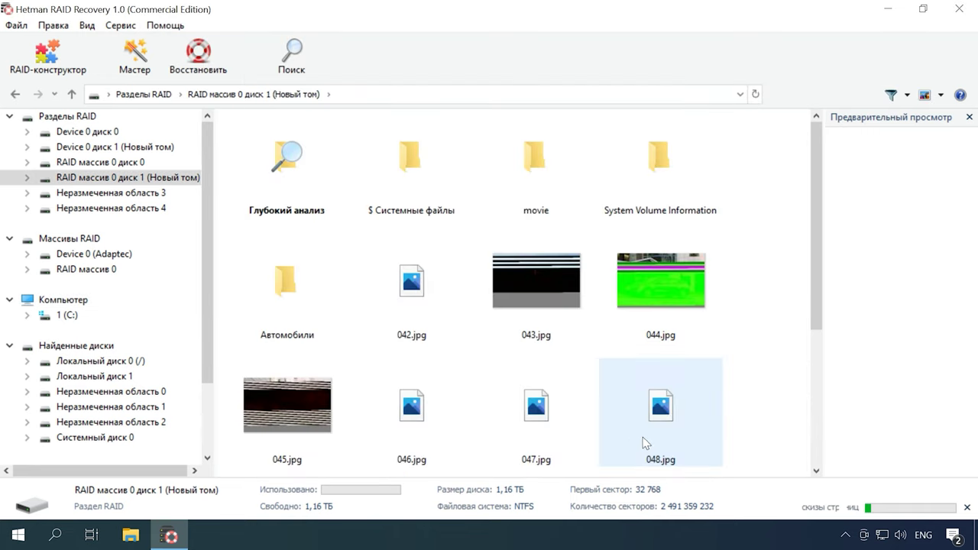
Review the partition's root files, preview Motorcycles - 5781.mp4 and set up a full NTFS analysis.
{"action": "left_click_drag", "start_coordinate": [817, 291], "coordinate": [816, 445]}
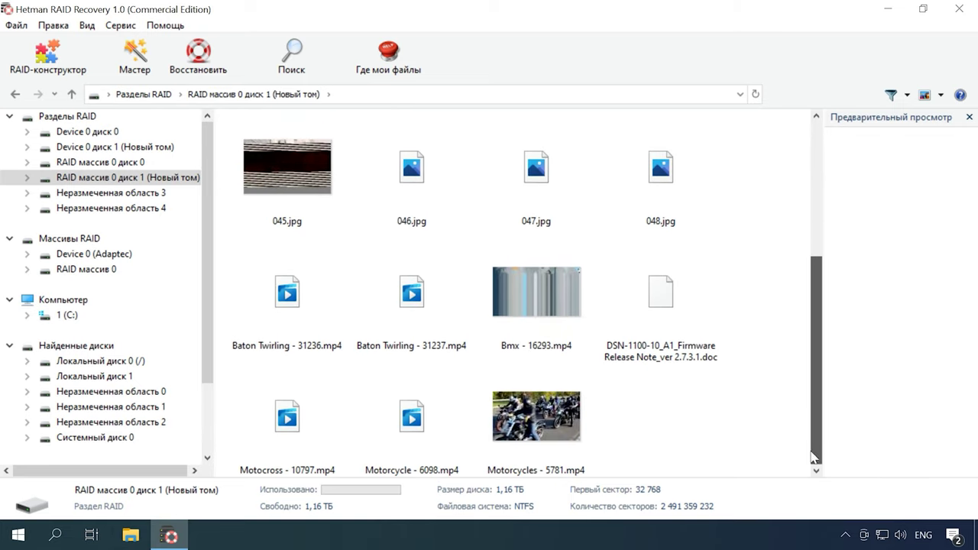
{"action": "left_click", "coordinate": [550, 434]}
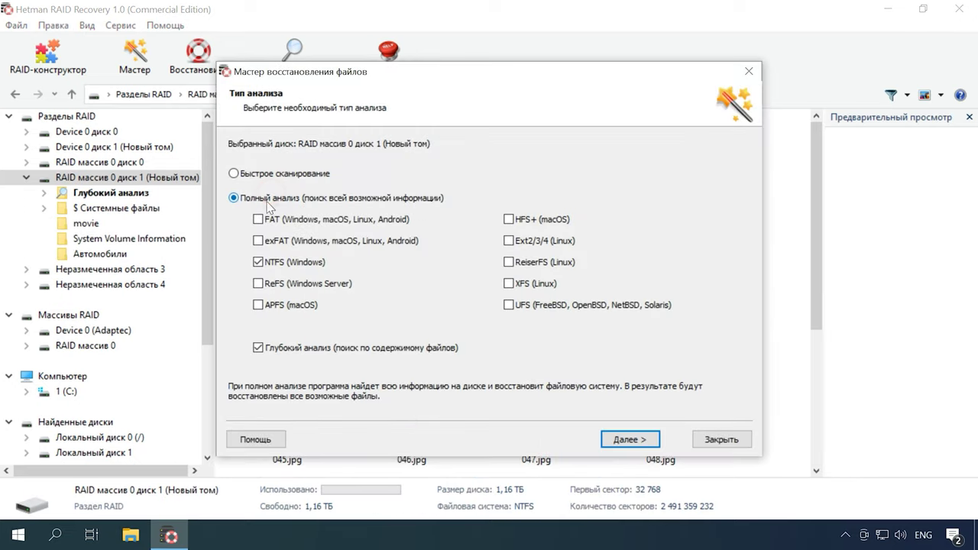
{"action": "left_click", "coordinate": [258, 347]}
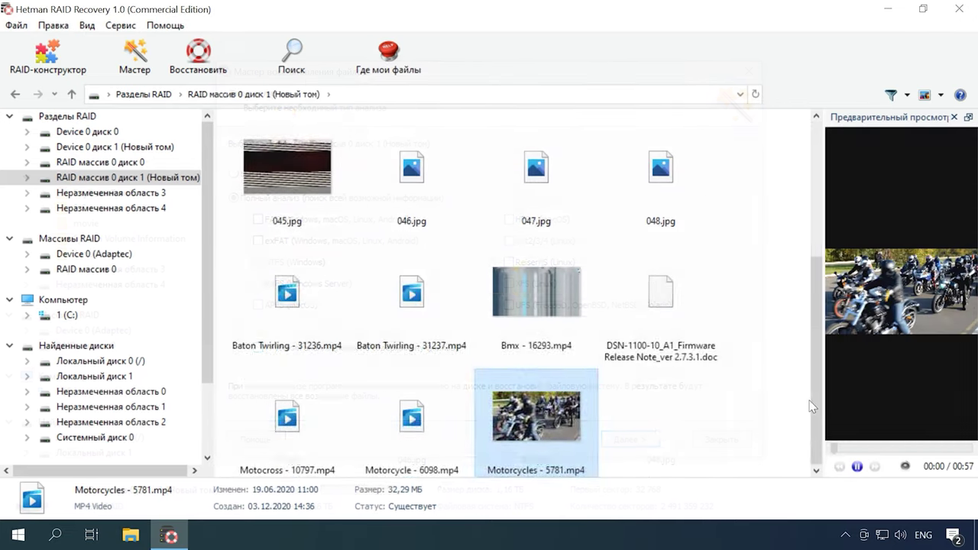
Open the movie folder on RAID массив 0 диск 1 and look through its video thumbnails.
{"action": "scroll", "coordinate": [812, 404], "scroll_direction": "up", "scroll_amount": 10}
{"action": "double_click", "coordinate": [510, 194]}
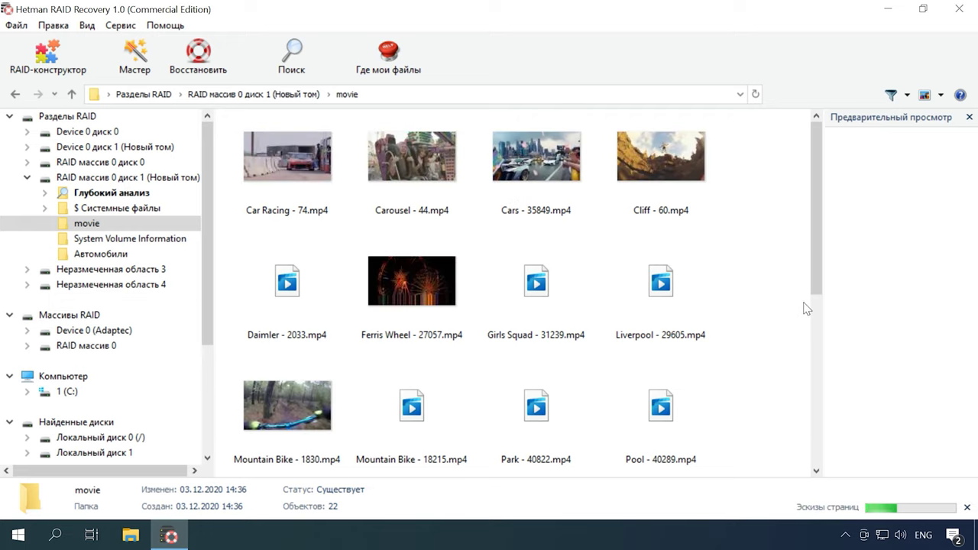
{"action": "scroll", "coordinate": [790, 310], "scroll_direction": "down", "scroll_amount": 3}
{"action": "scroll", "coordinate": [791, 311], "scroll_direction": "up", "scroll_amount": 3}
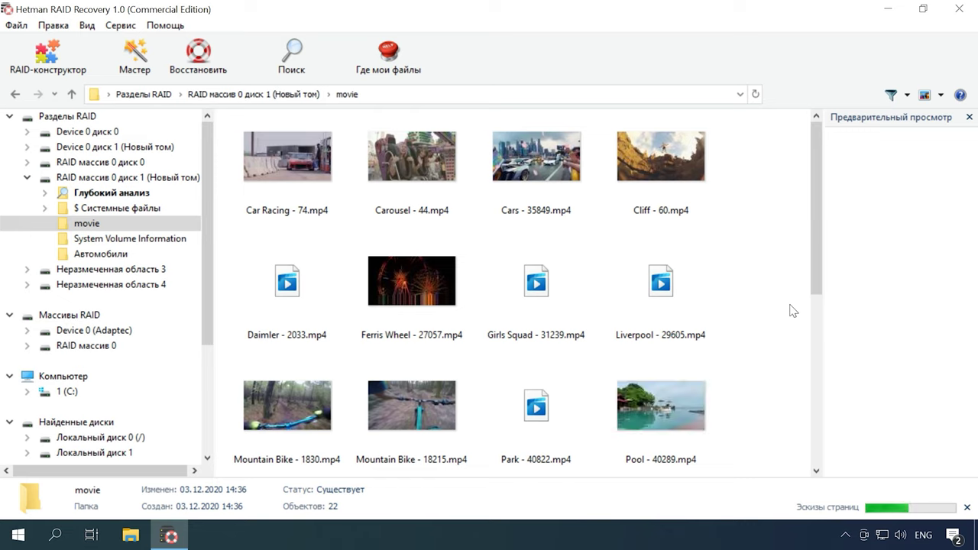
{"action": "scroll", "coordinate": [791, 310], "scroll_direction": "down", "scroll_amount": 3}
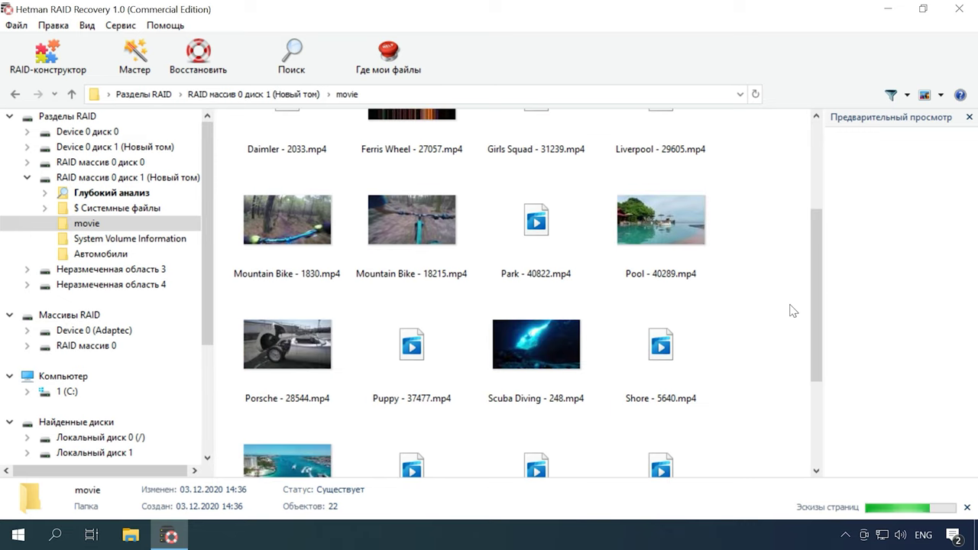
{"action": "scroll", "coordinate": [792, 310], "scroll_direction": "down", "scroll_amount": 3}
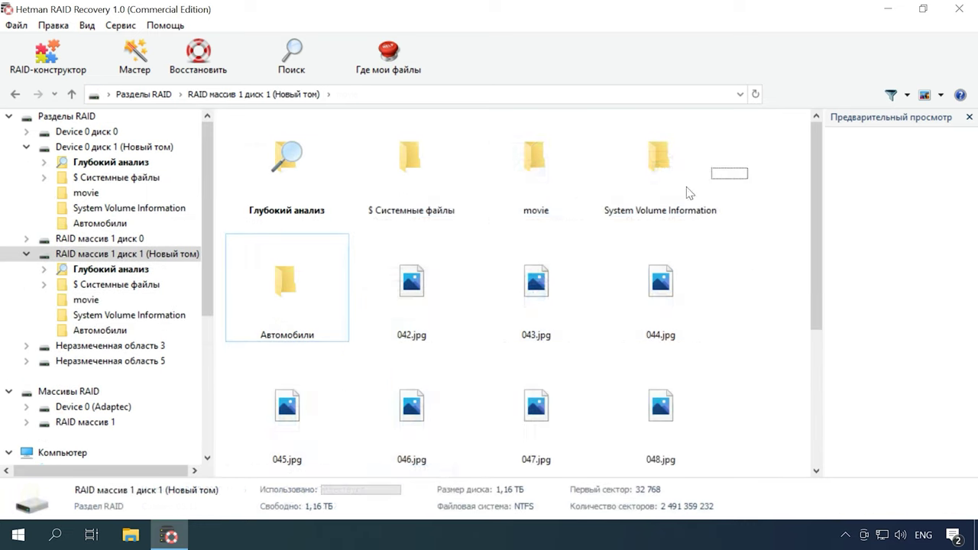
Select everything on RAID массив 1 диск 1 (Новый том) except Глубокий анализ, $ Системные файлы and System Volume Information.
{"action": "key", "text": "ctrl+a"}
{"action": "scroll", "coordinate": [727, 305], "scroll_direction": "down", "scroll_amount": 3}
{"action": "scroll", "coordinate": [453, 382], "scroll_direction": "up", "scroll_amount": 3}
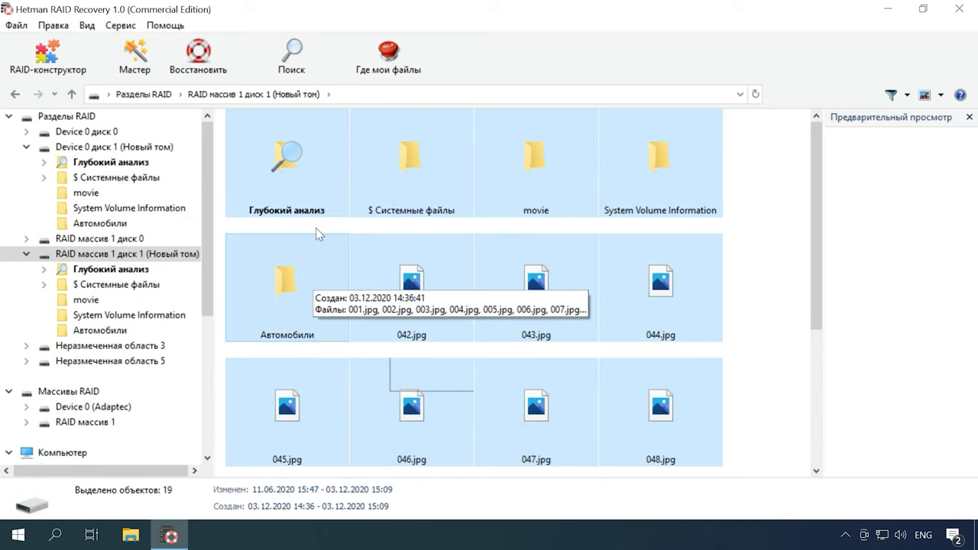
{"action": "left_click", "coordinate": [287, 161], "text": "ctrl"}
{"action": "left_click", "coordinate": [403, 157], "text": "ctrl"}
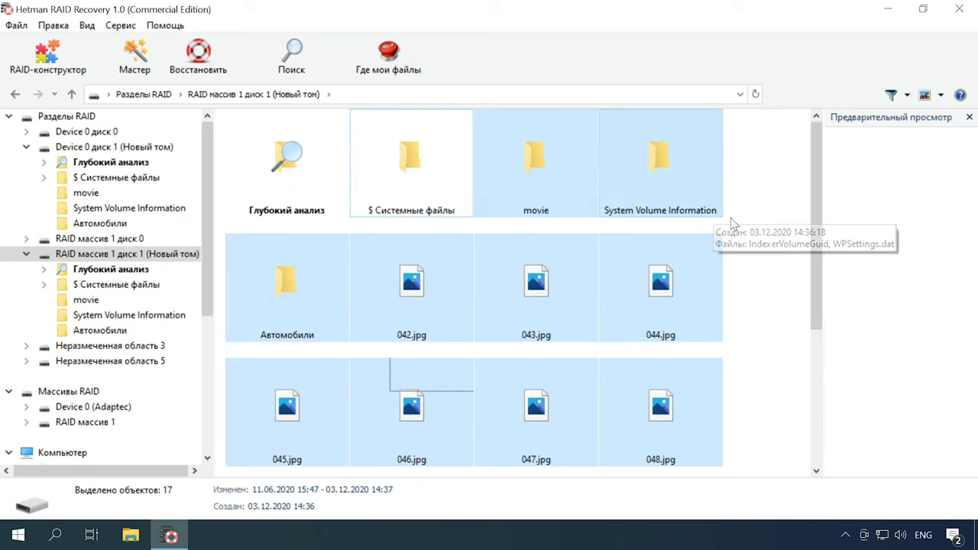
{"action": "left_click", "coordinate": [649, 164], "text": "ctrl"}
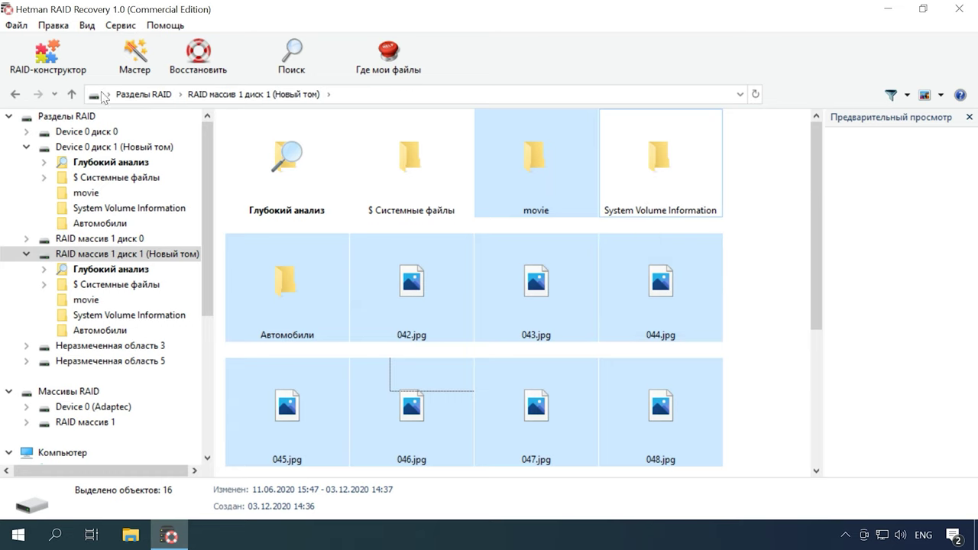
Recover the selected folders and files to the hard disk, setting the save path to C:\1\.
{"action": "left_click", "coordinate": [202, 74]}
{"action": "left_click", "coordinate": [603, 442]}
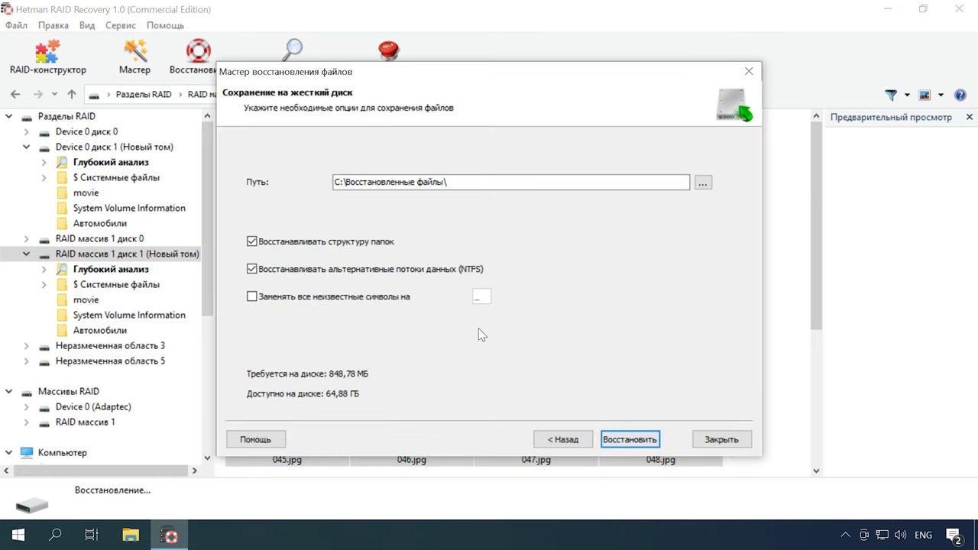
{"action": "left_click_drag", "start_coordinate": [454, 181], "coordinate": [340, 182]}
{"action": "left_click", "coordinate": [352, 183]}
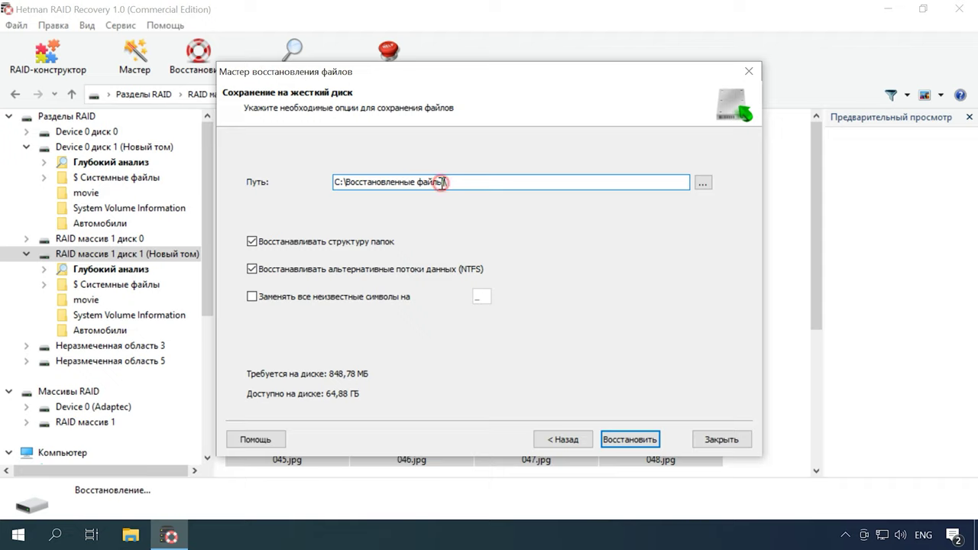
{"action": "left_click_drag", "start_coordinate": [443, 182], "coordinate": [351, 185]}
{"action": "key", "text": "BackSpace"}
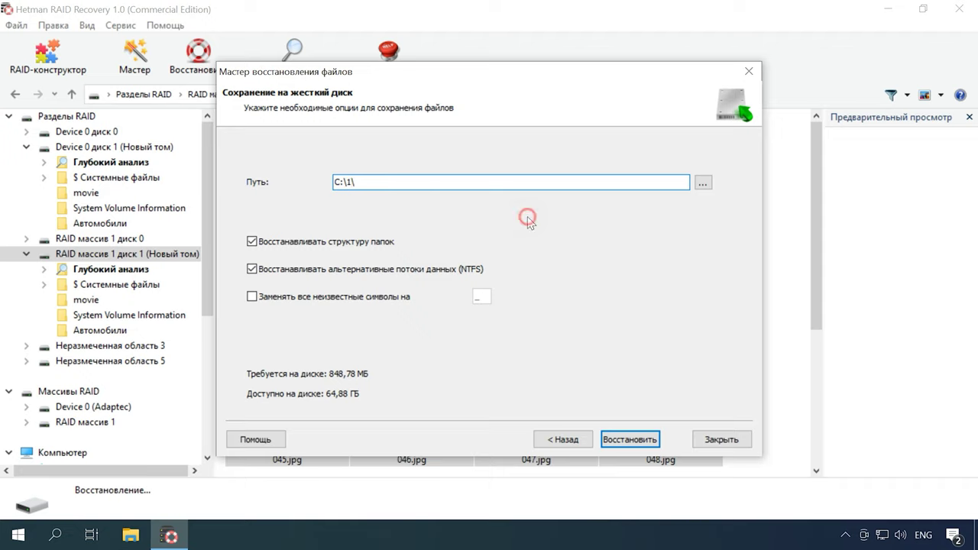
{"action": "left_click", "coordinate": [629, 439]}
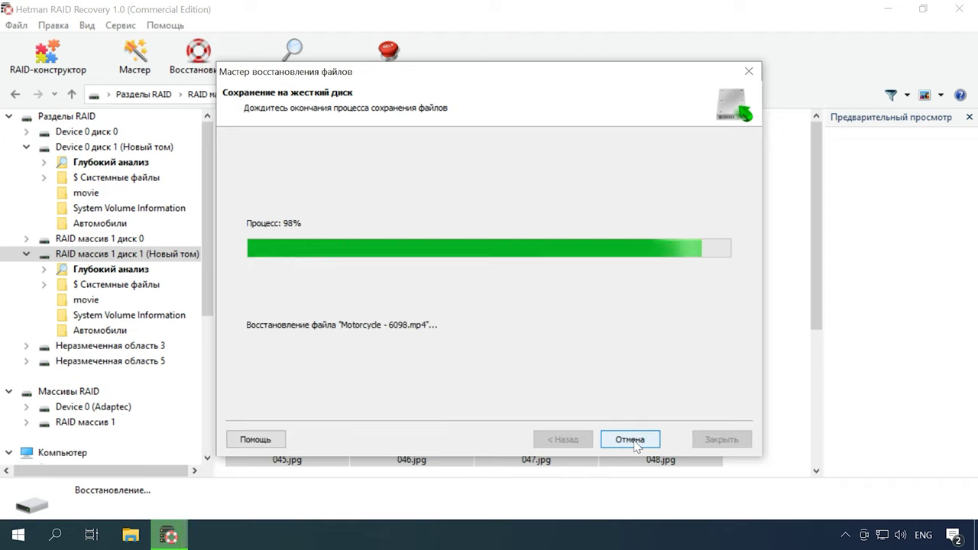
{"action": "left_click", "coordinate": [630, 439]}
Switch to File Explorer and open the recovery folder C:\1.
{"action": "left_click", "coordinate": [130, 535]}
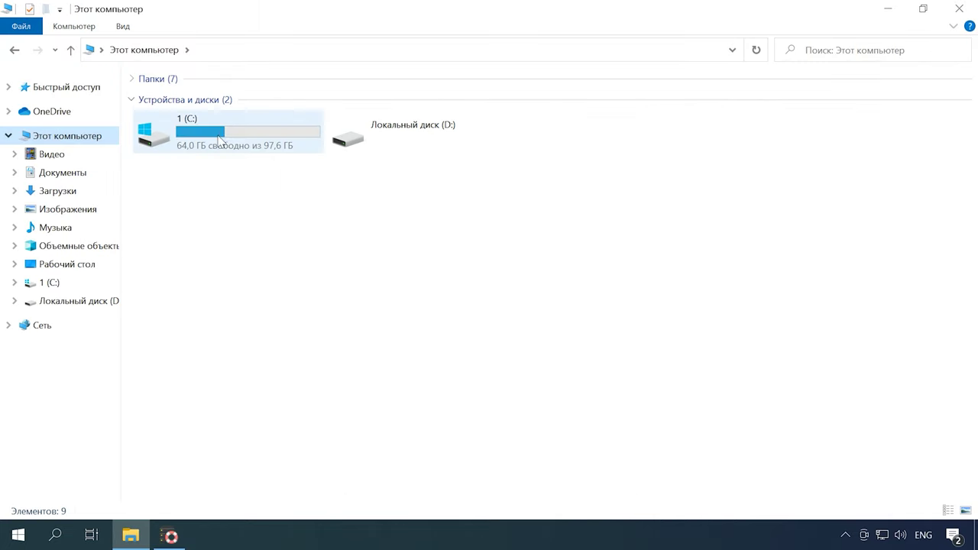
{"action": "double_click", "coordinate": [206, 130]}
{"action": "left_click", "coordinate": [156, 102]}
{"action": "double_click", "coordinate": [157, 101]}
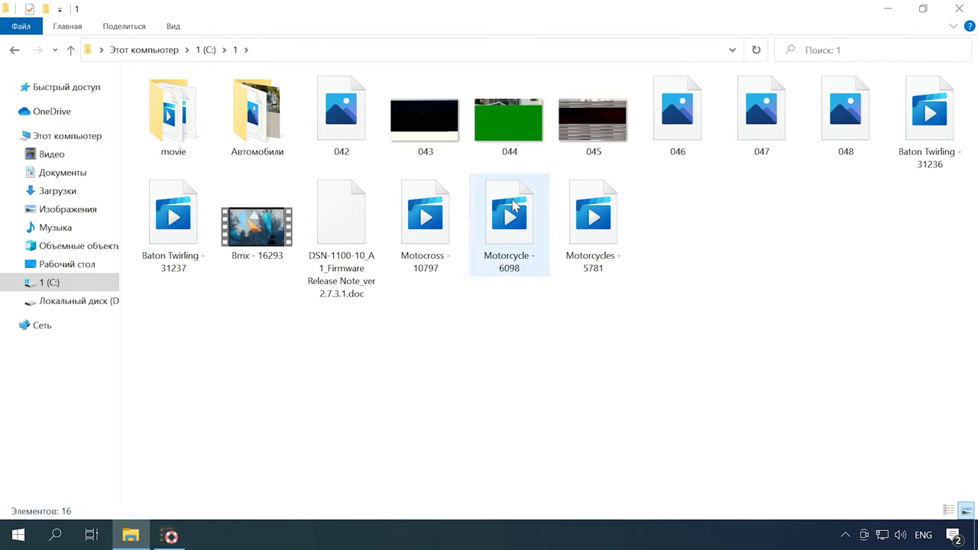
Inspect the thumbnails of the recovered images in the Автомобили folder and return to C:\1.
{"action": "double_click", "coordinate": [255, 121]}
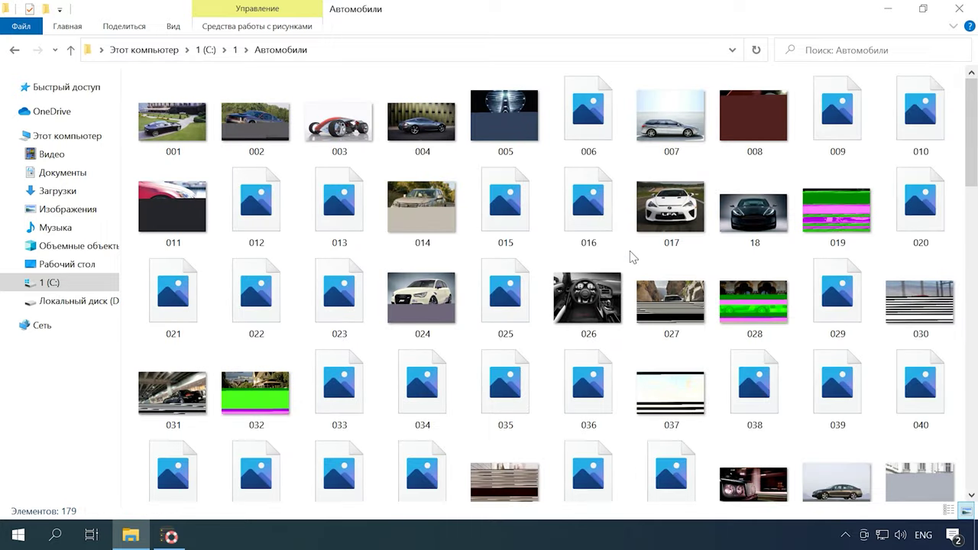
{"action": "scroll", "coordinate": [631, 257], "scroll_direction": "down", "scroll_amount": 3}
{"action": "scroll", "coordinate": [631, 261], "scroll_direction": "down", "scroll_amount": 6}
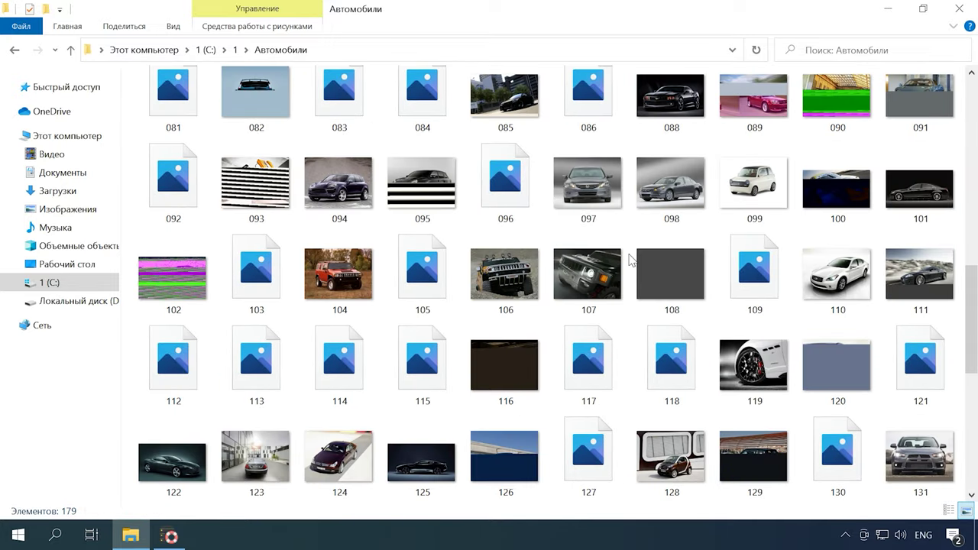
{"action": "scroll", "coordinate": [631, 261], "scroll_direction": "down", "scroll_amount": 5}
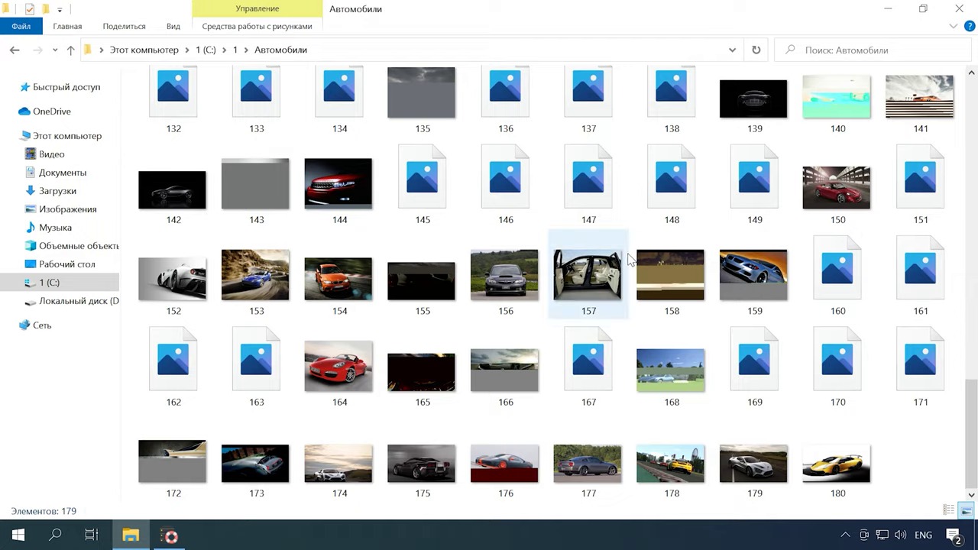
{"action": "scroll", "coordinate": [631, 260], "scroll_direction": "up", "scroll_amount": 15}
{"action": "left_click", "coordinate": [70, 50]}
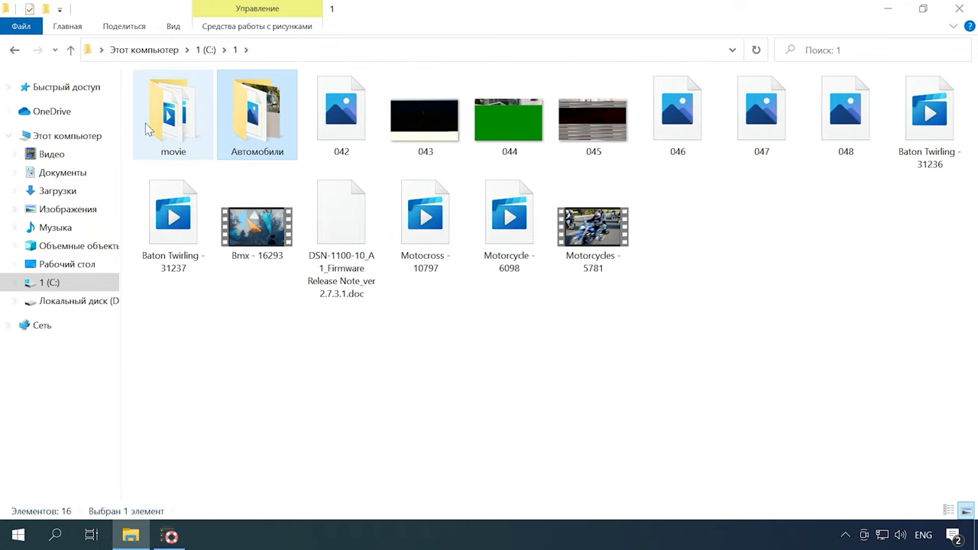
Inspect the recovered videos in the movie folder and return to C:\1.
{"action": "double_click", "coordinate": [149, 124]}
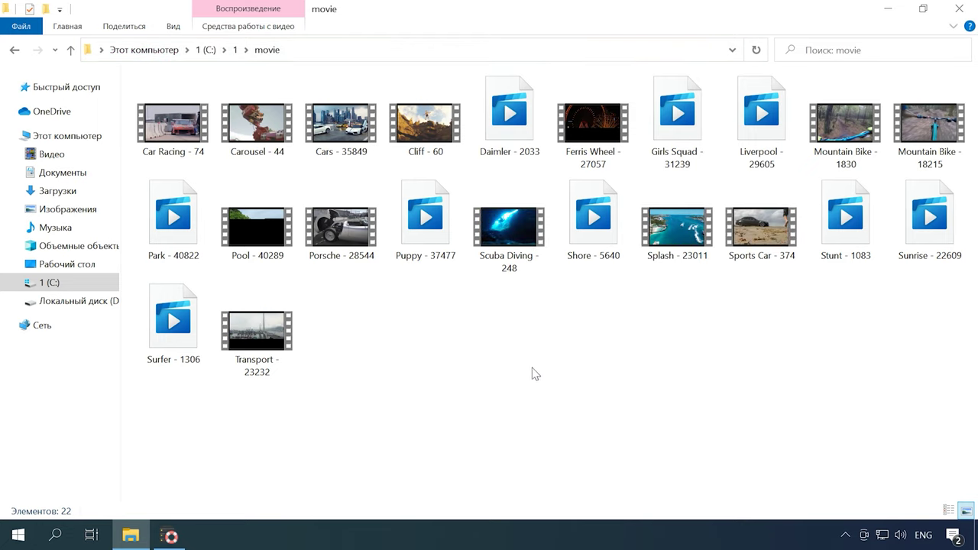
{"action": "left_click", "coordinate": [70, 49]}
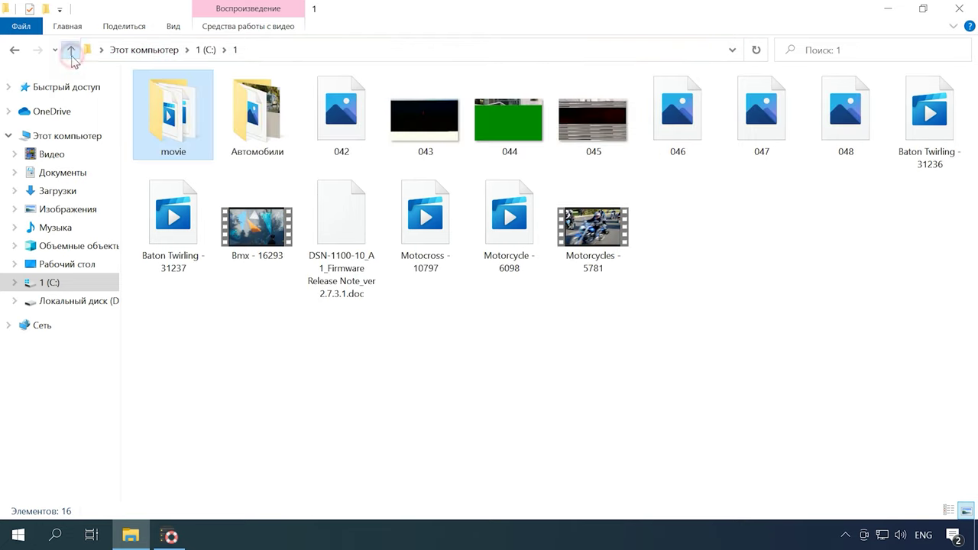
{"action": "left_click", "coordinate": [574, 329]}
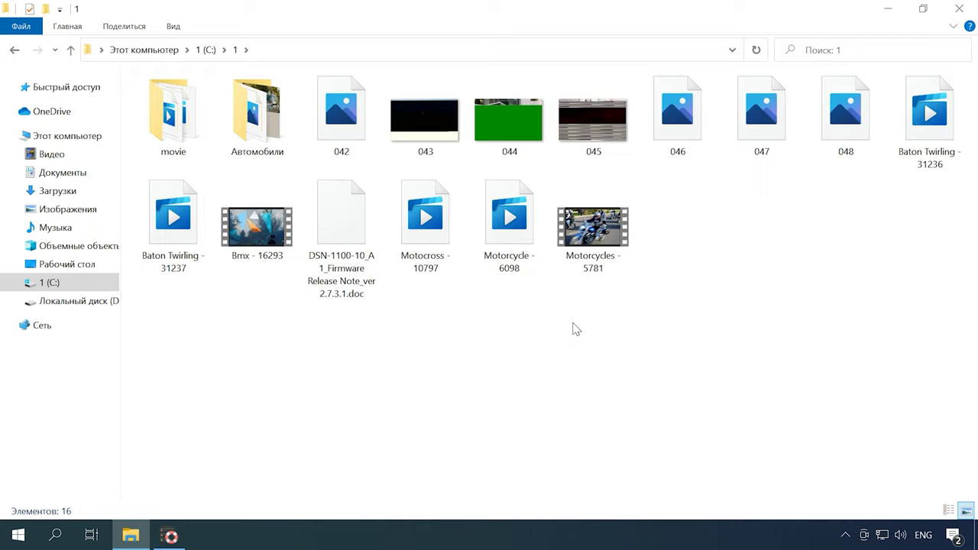